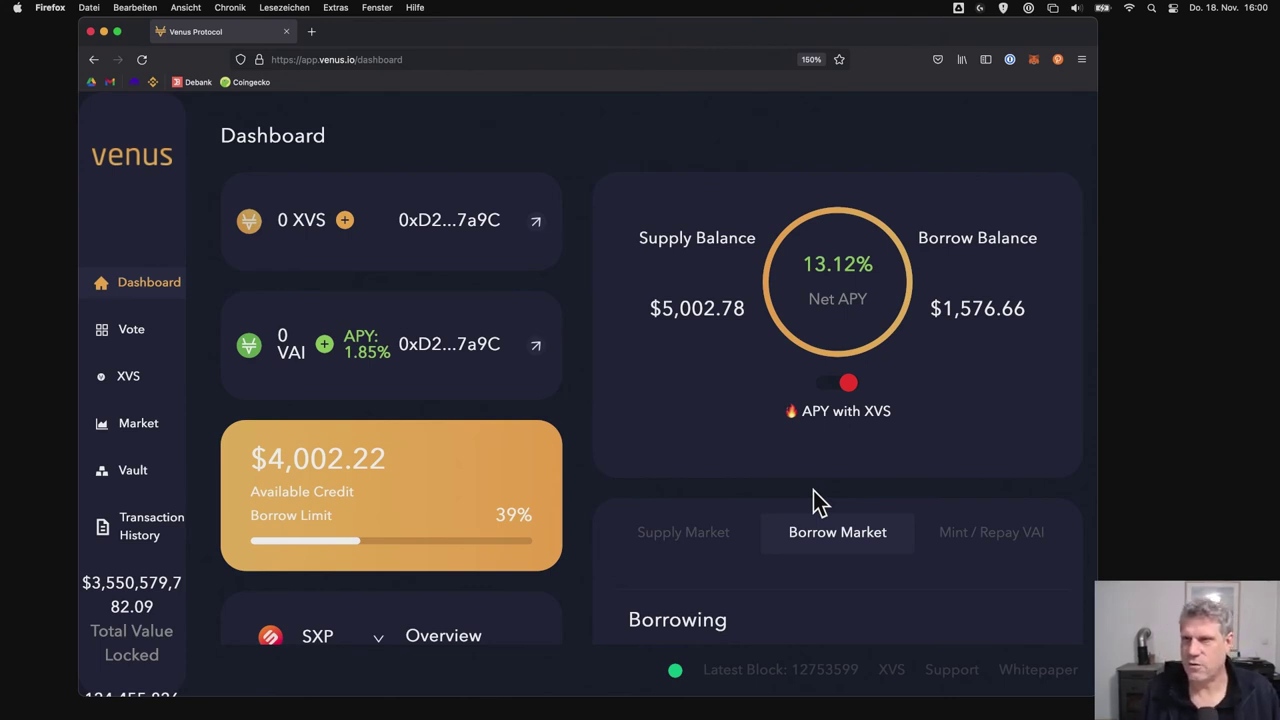
Switch to the Binance website and open the Fiat and Spot wallet
left_click(595, 52)
type("bin")
key("Return")
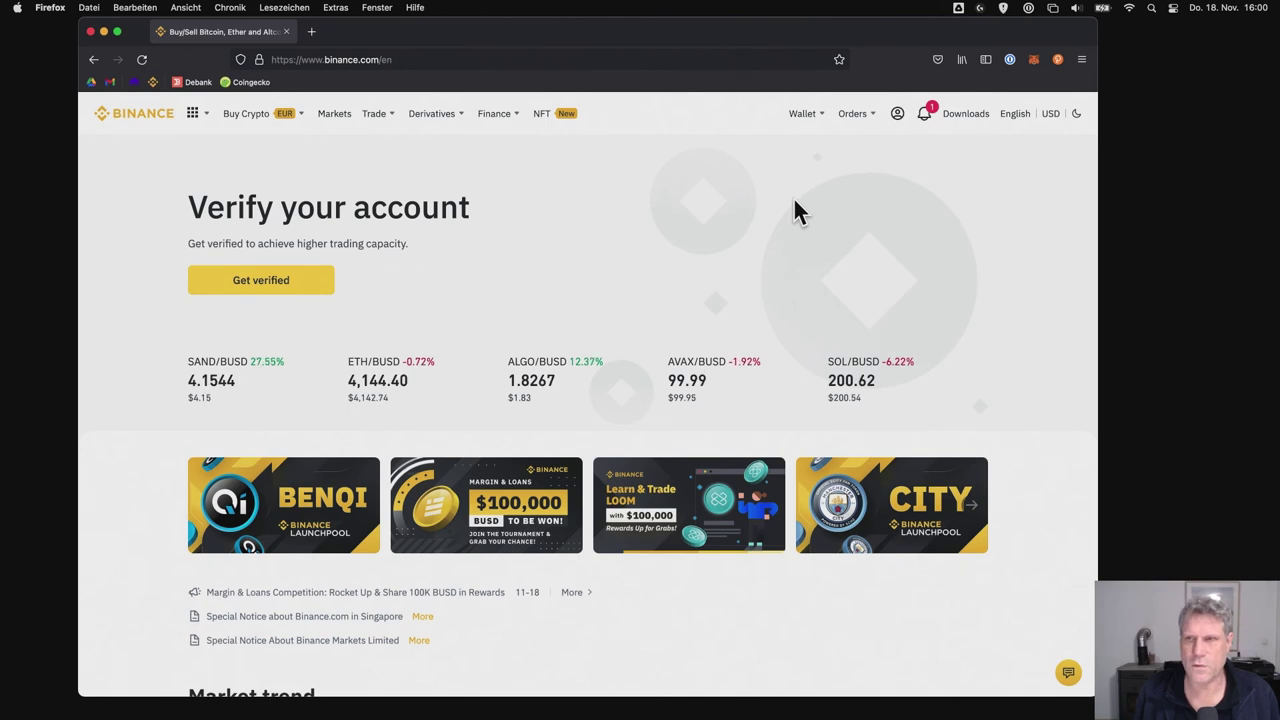
mouse_move(806, 116)
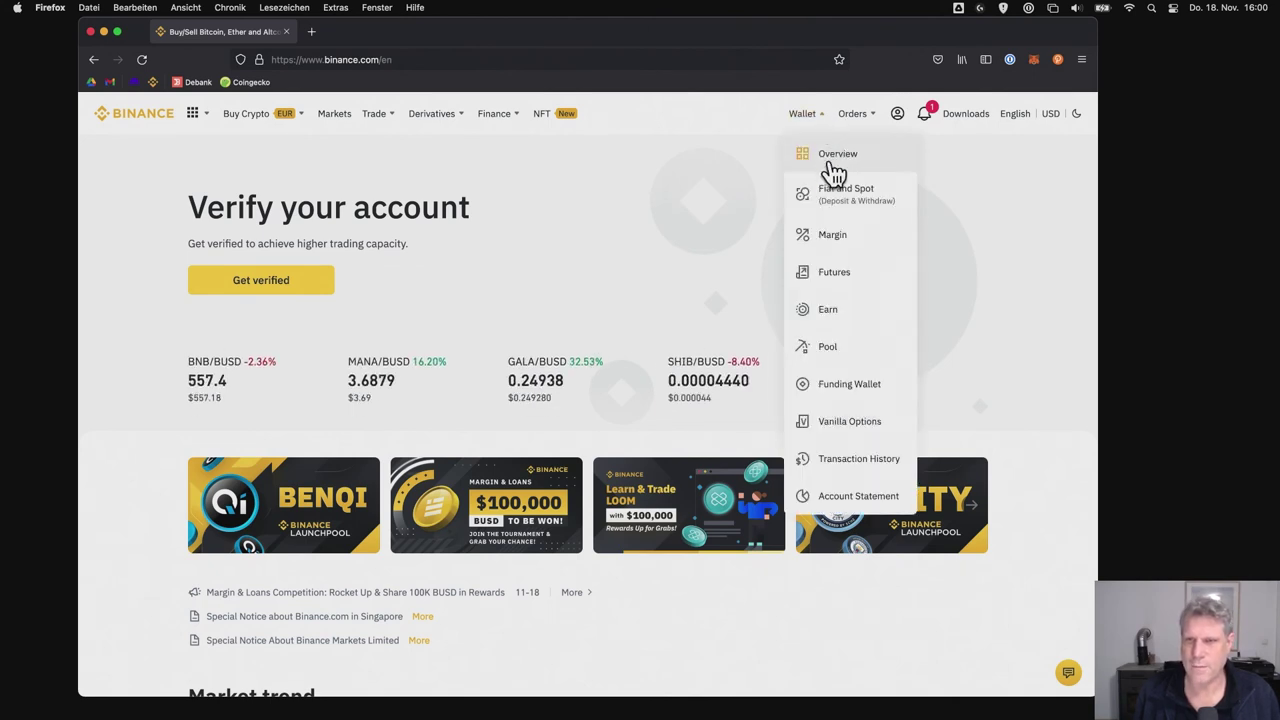
left_click(838, 200)
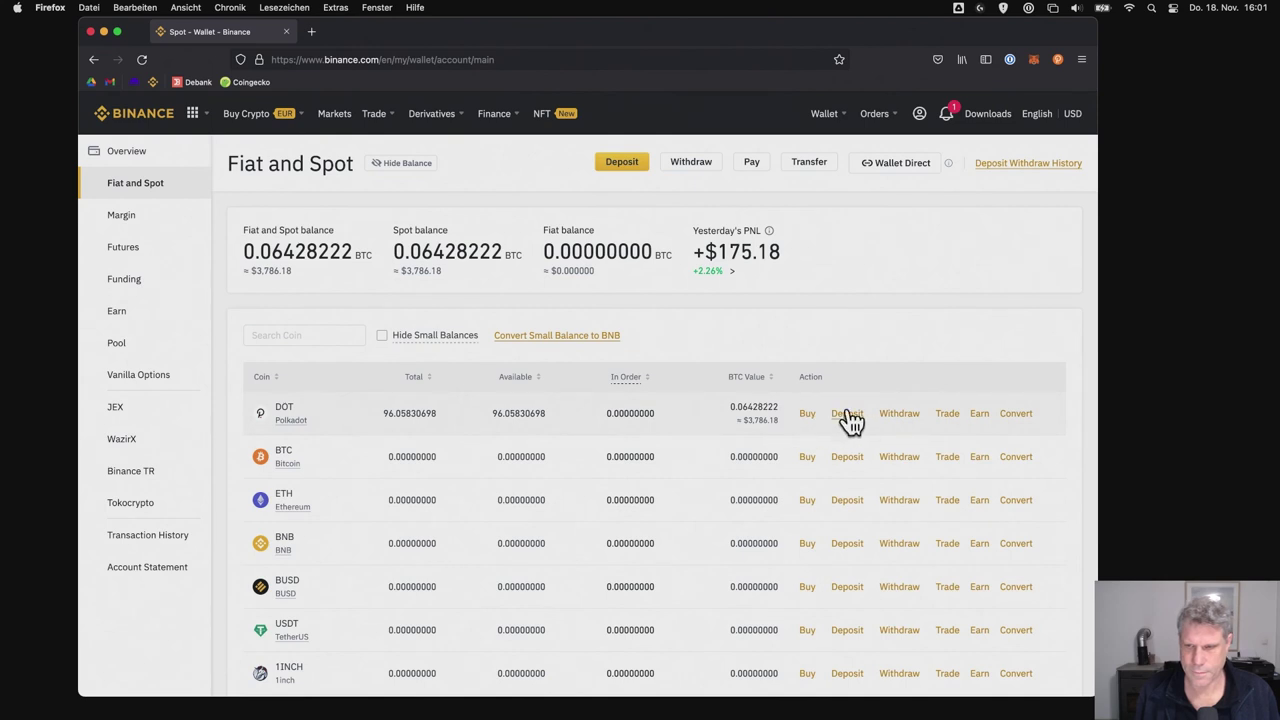
Set up a DOT deposit over the BSC Binance Smart Chain (BEP20) network and copy the deposit address
left_click(847, 414)
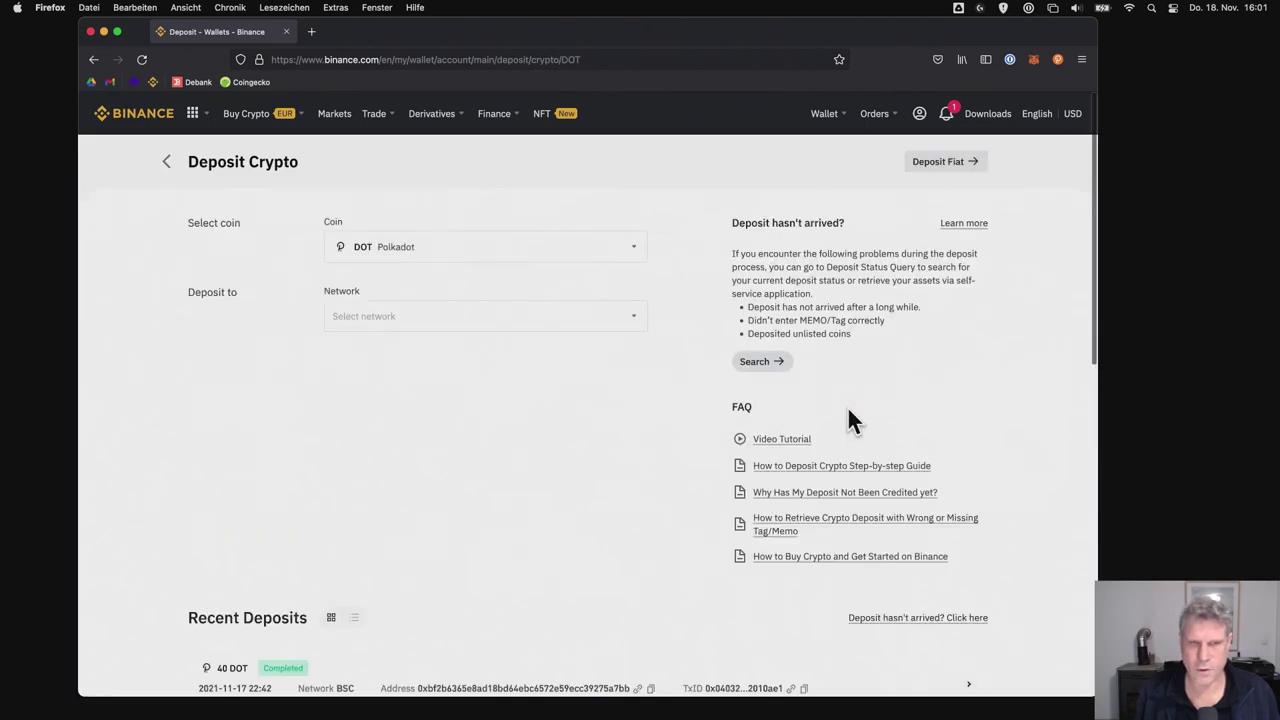
left_click(527, 316)
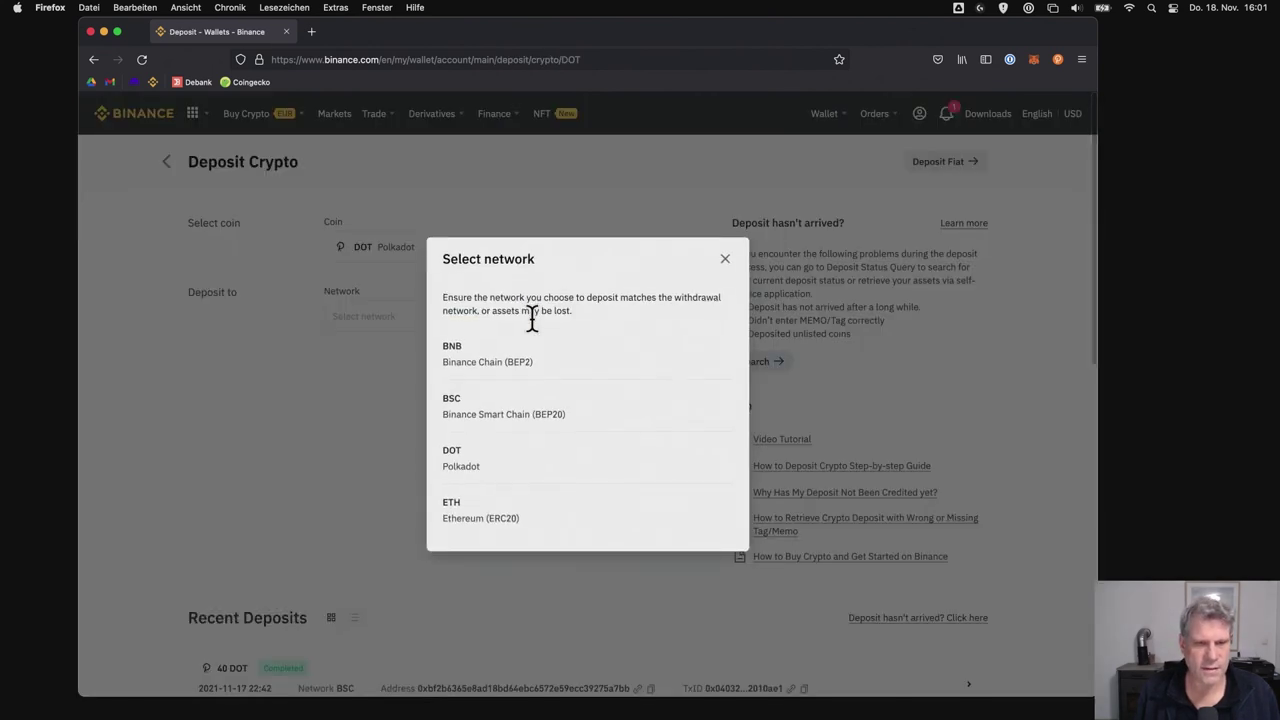
left_click(505, 426)
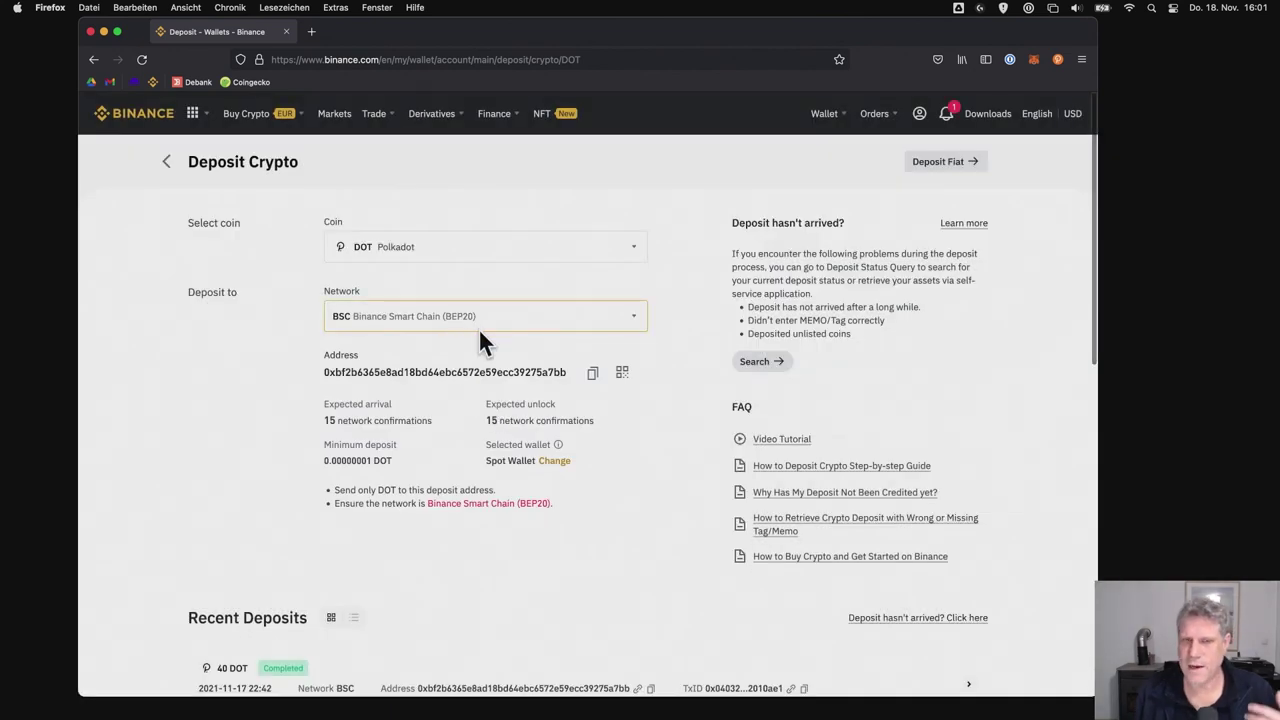
left_click(1035, 60)
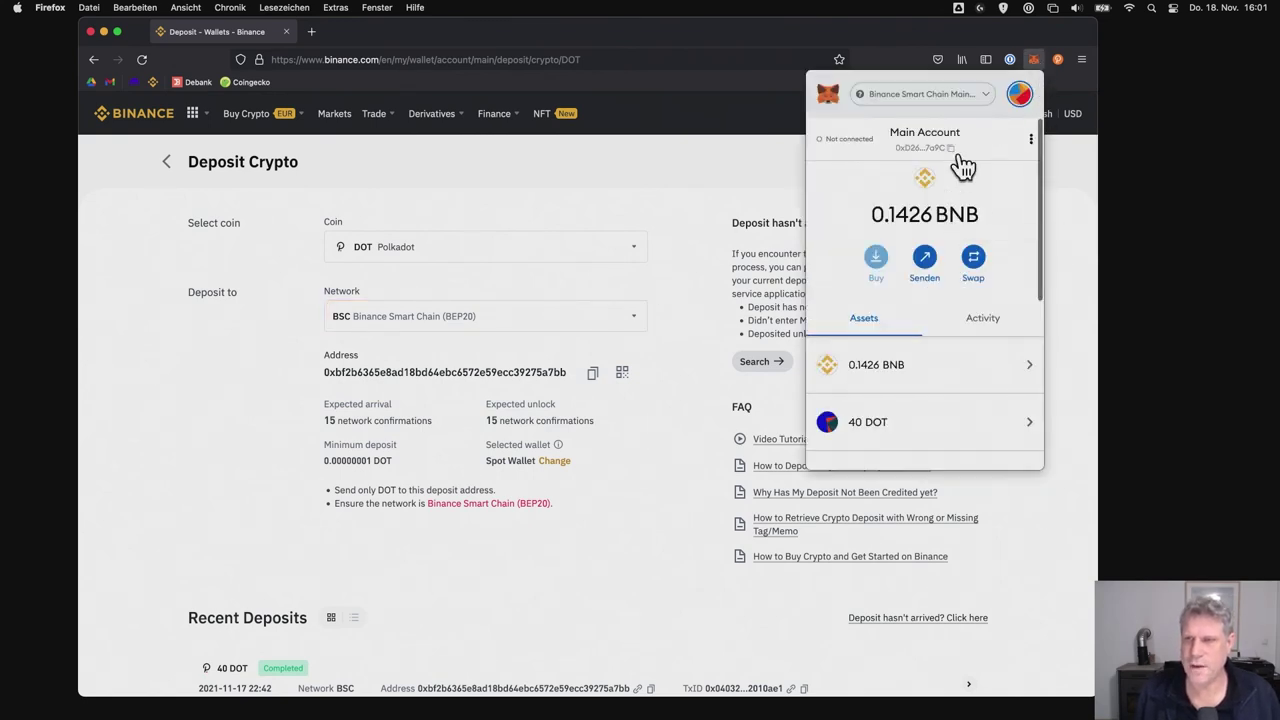
left_click(737, 293)
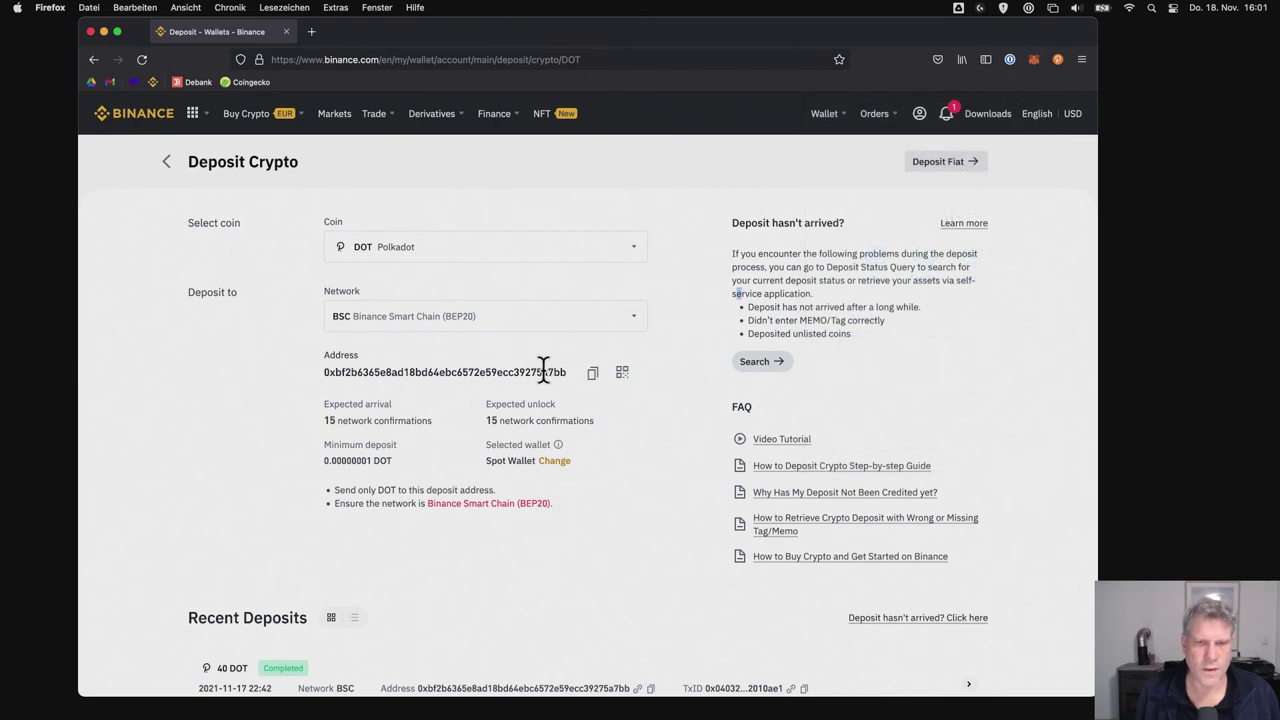
left_click(592, 374)
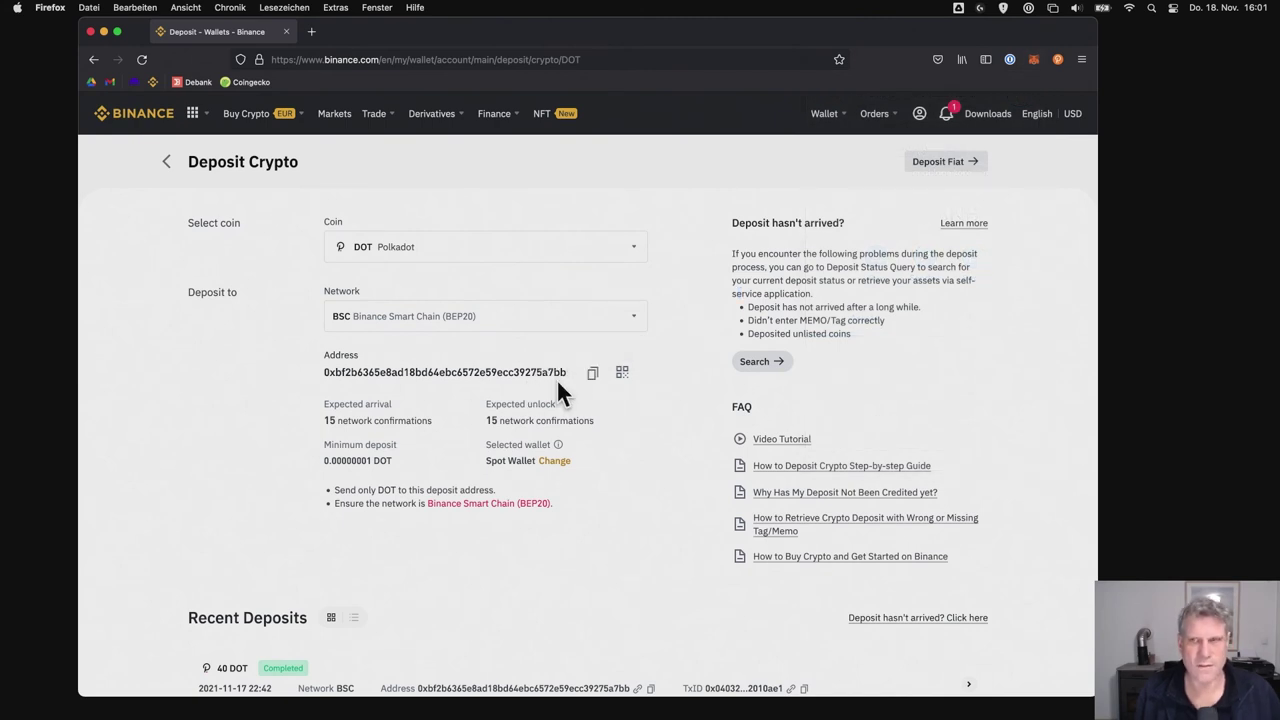
In MetaMask, send the maximum of 40 DOT to the recently used Binance deposit address and confirm the transaction
left_click(1031, 60)
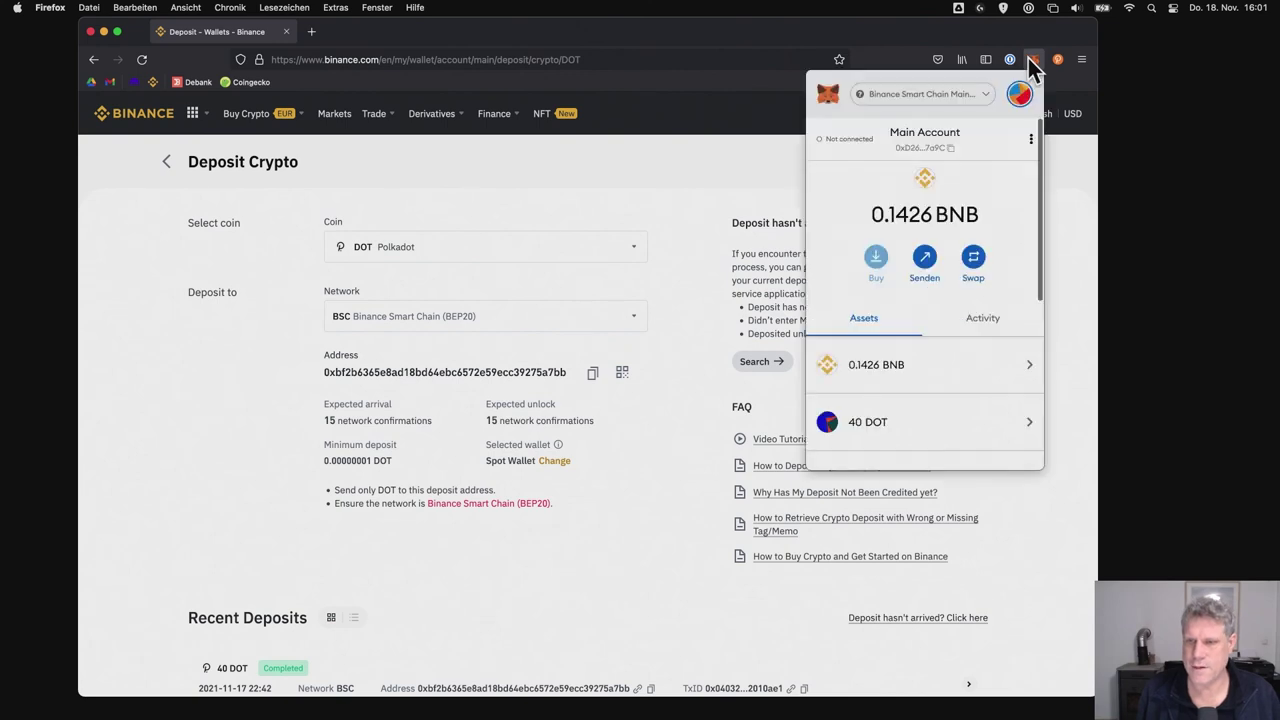
left_click(909, 421)
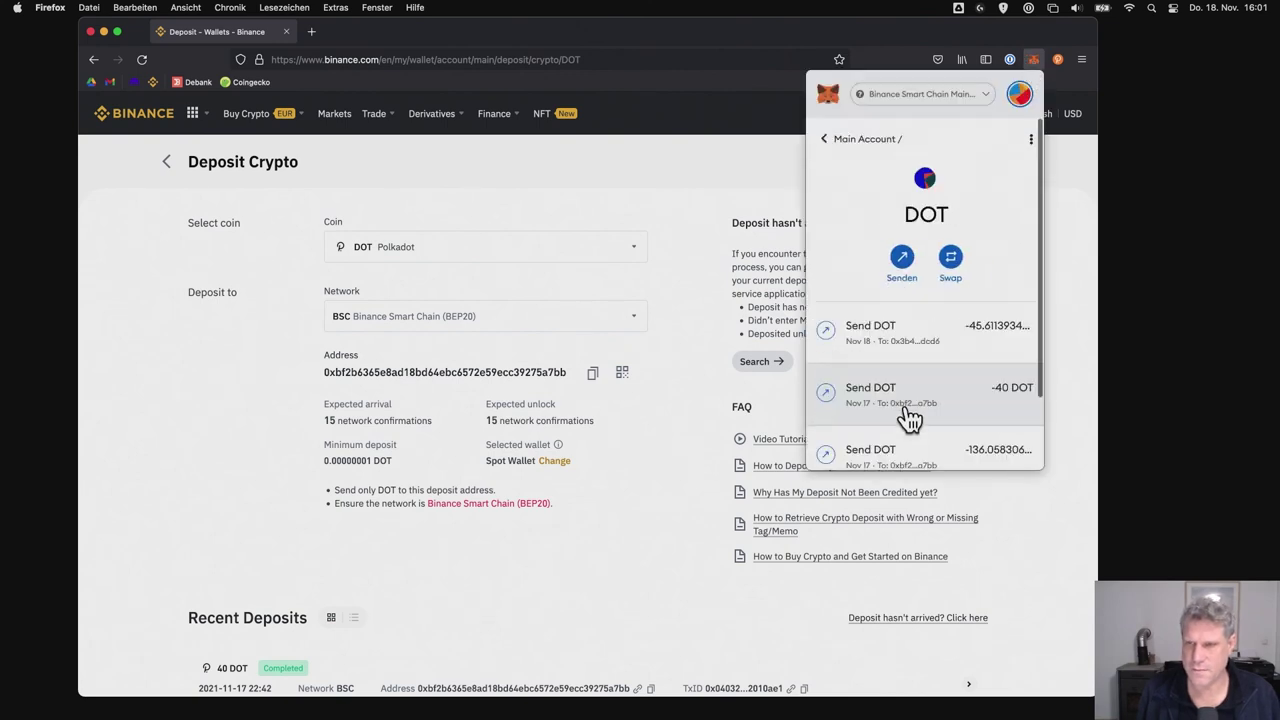
left_click(903, 262)
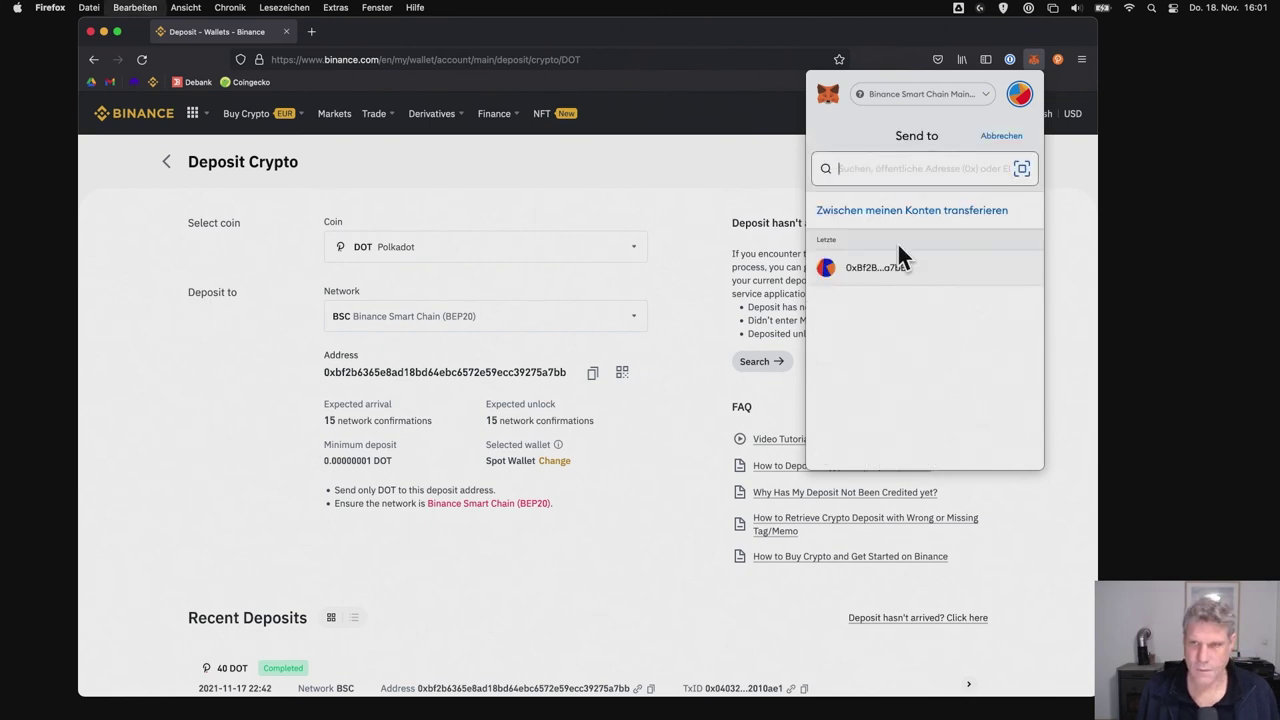
left_click(916, 266)
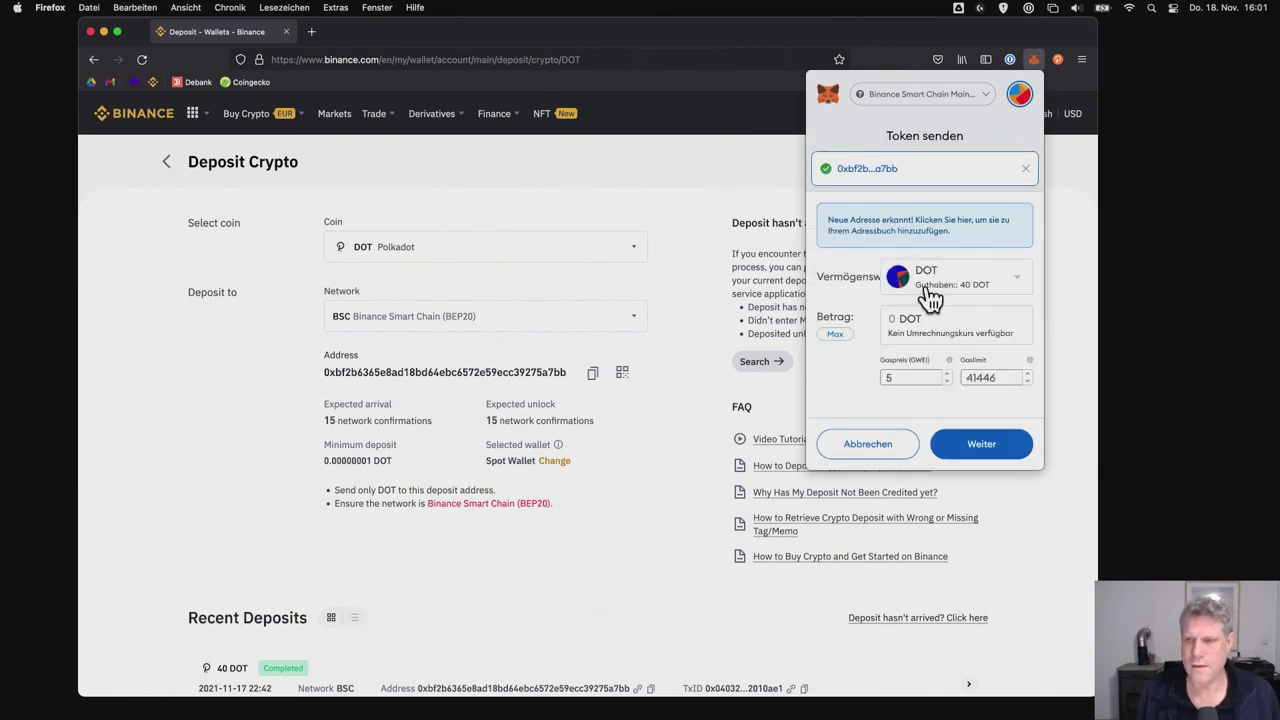
left_click(836, 336)
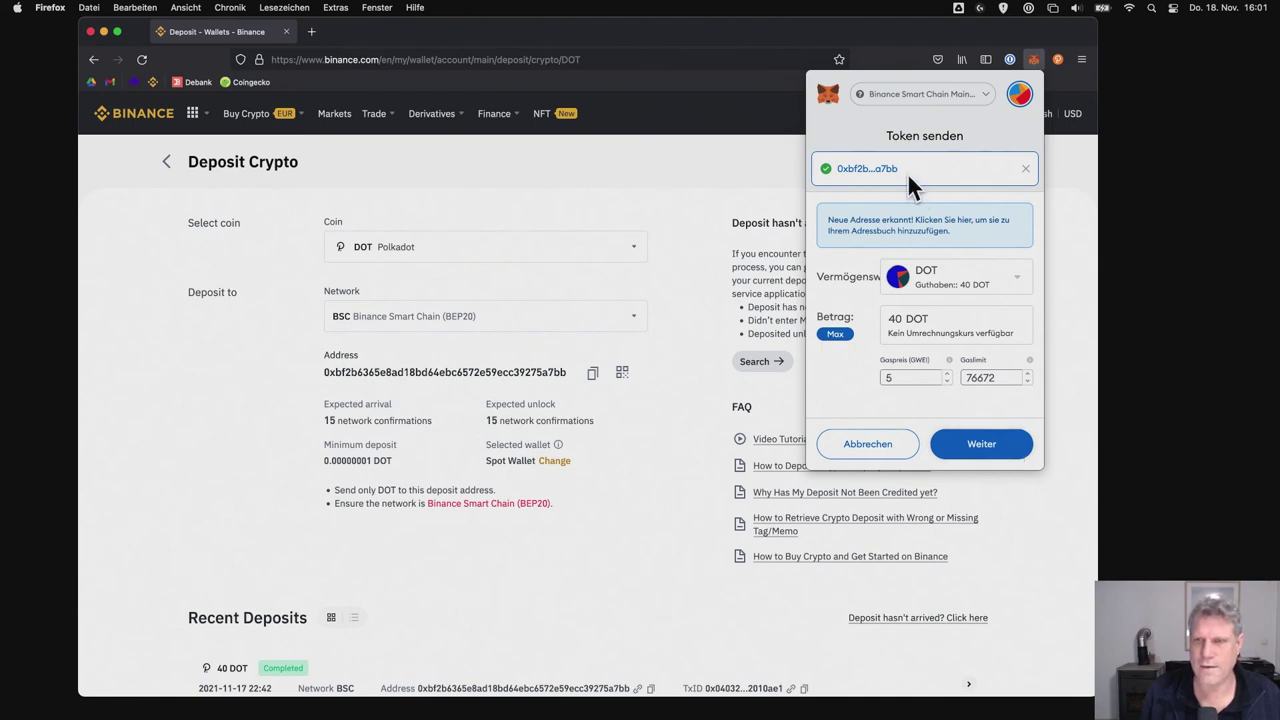
left_click(1000, 436)
scroll(1000, 434, "down", 1)
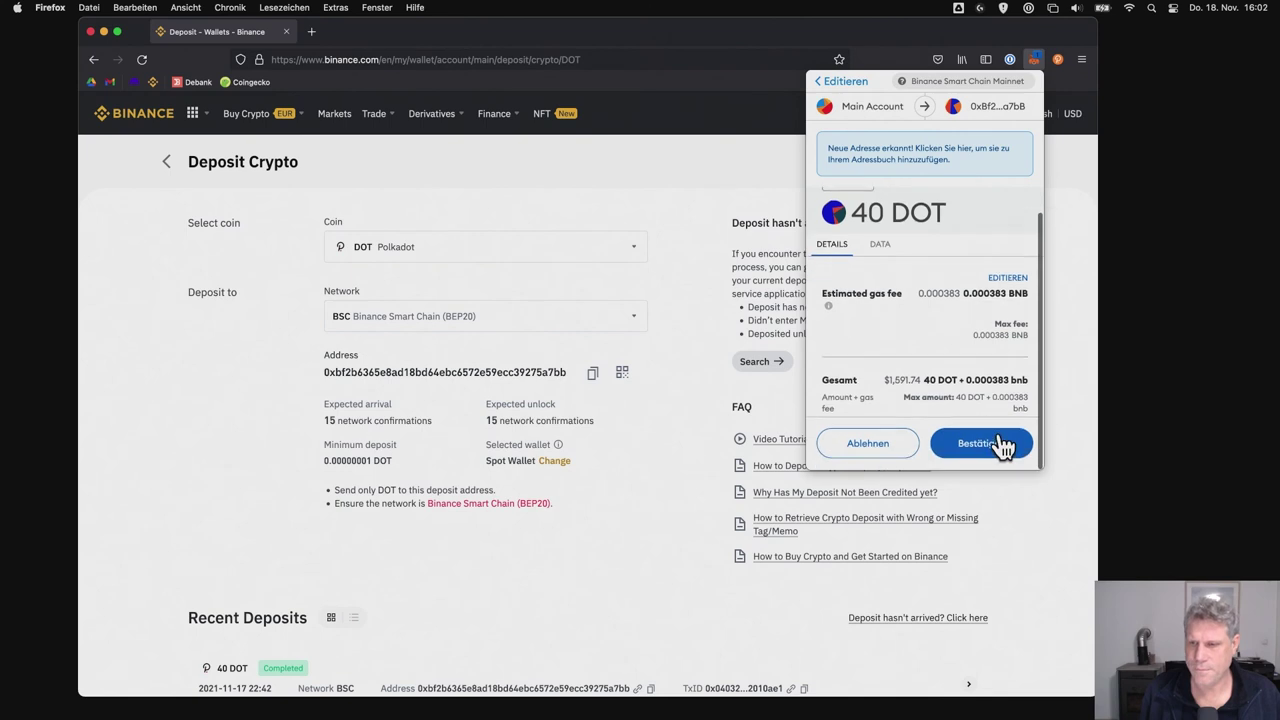
left_click(1002, 446)
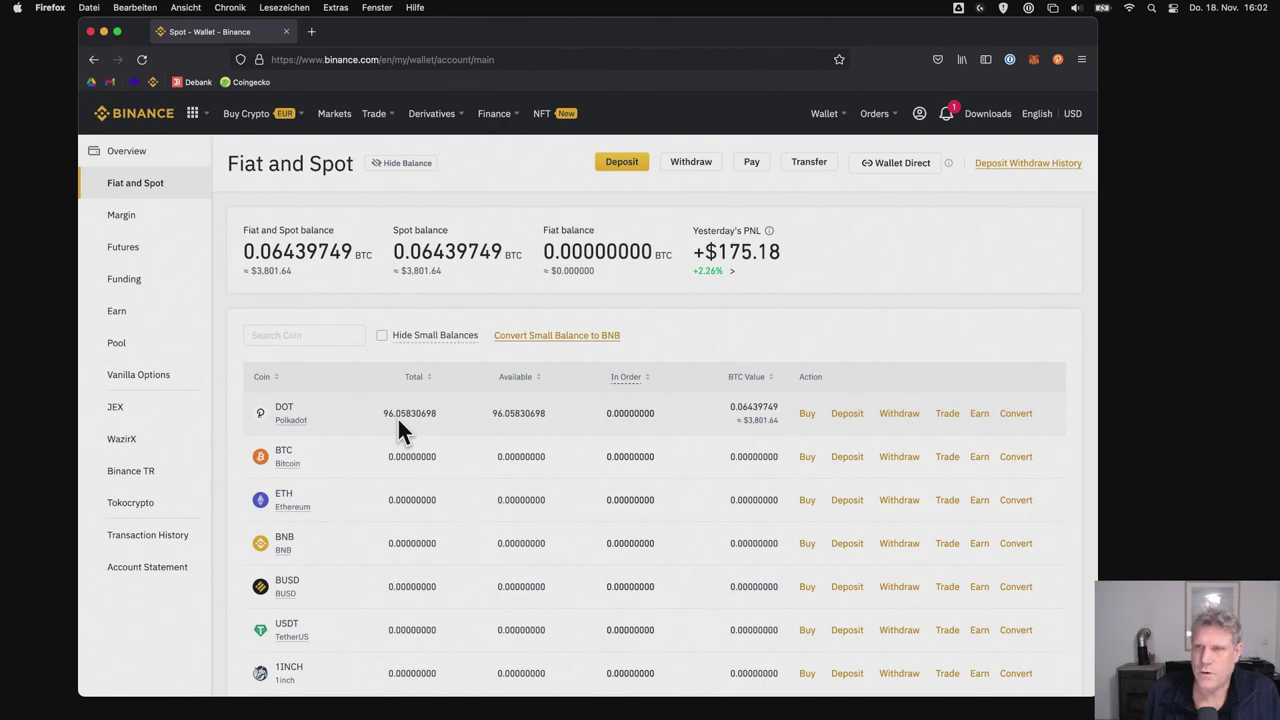
Start a DOT withdrawal from the Binance spot wallet and choose DOT Polkadot as the network
left_click(890, 414)
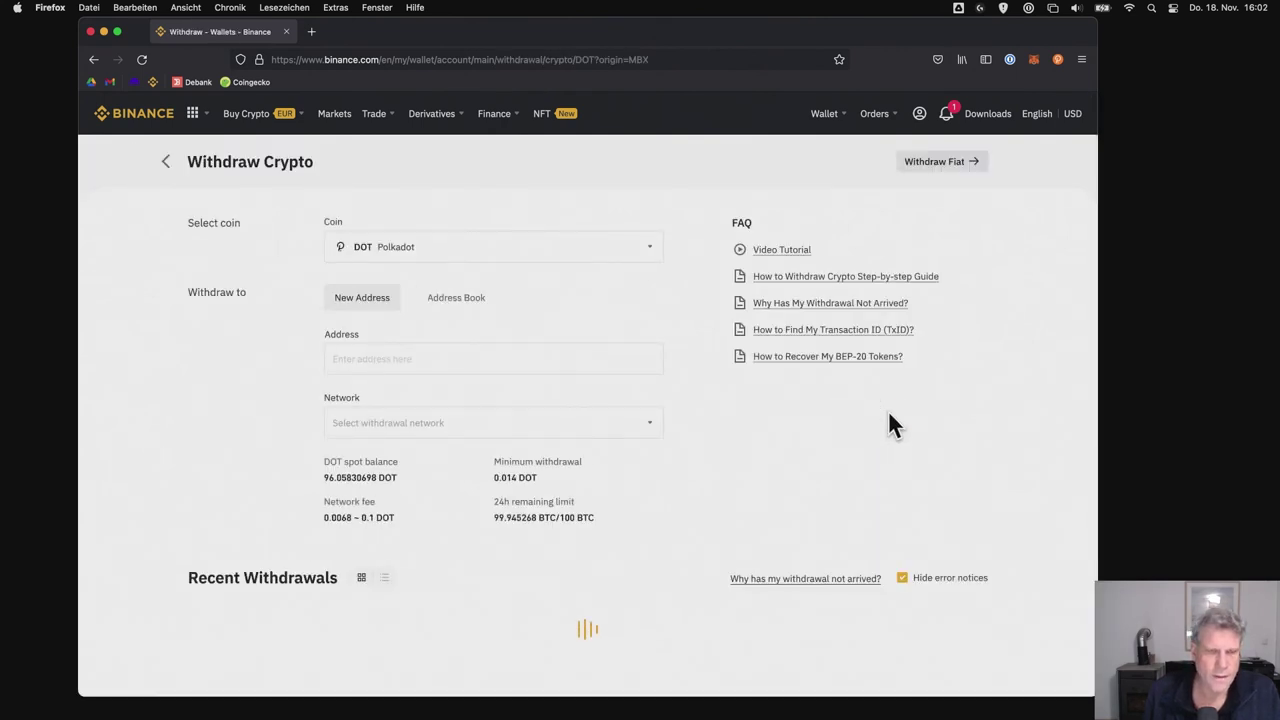
left_click(477, 421)
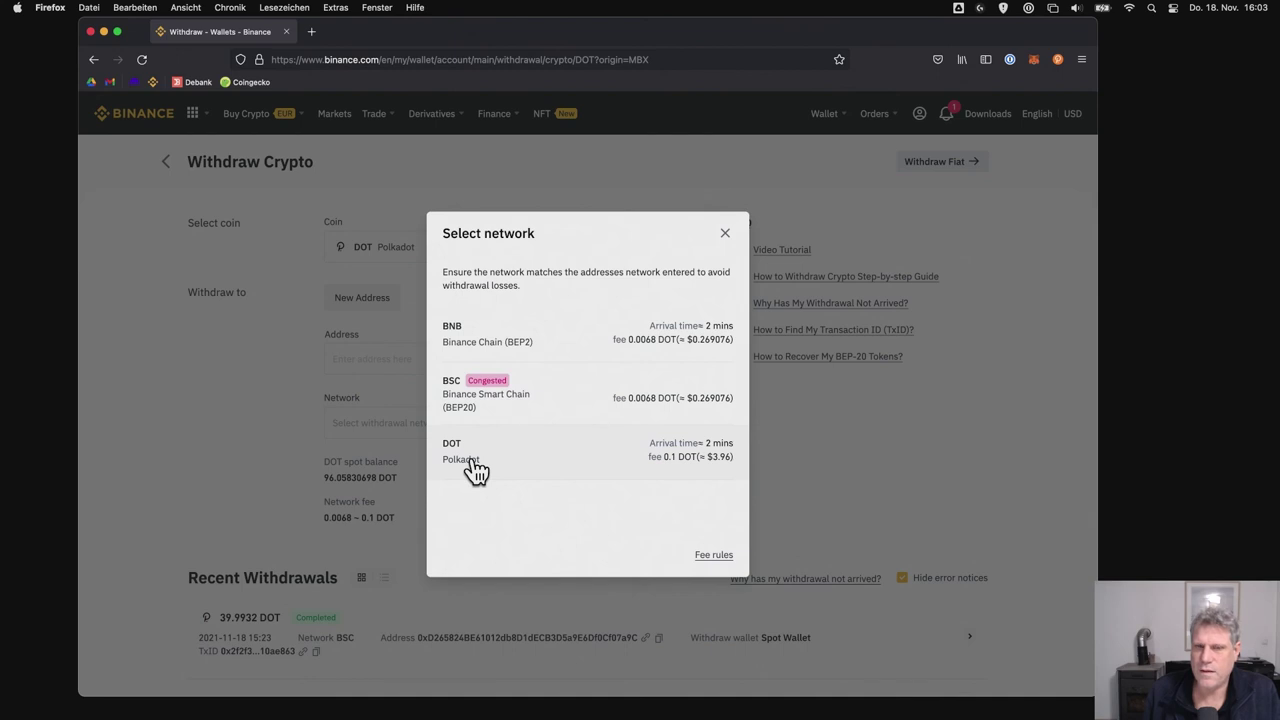
left_click(474, 466)
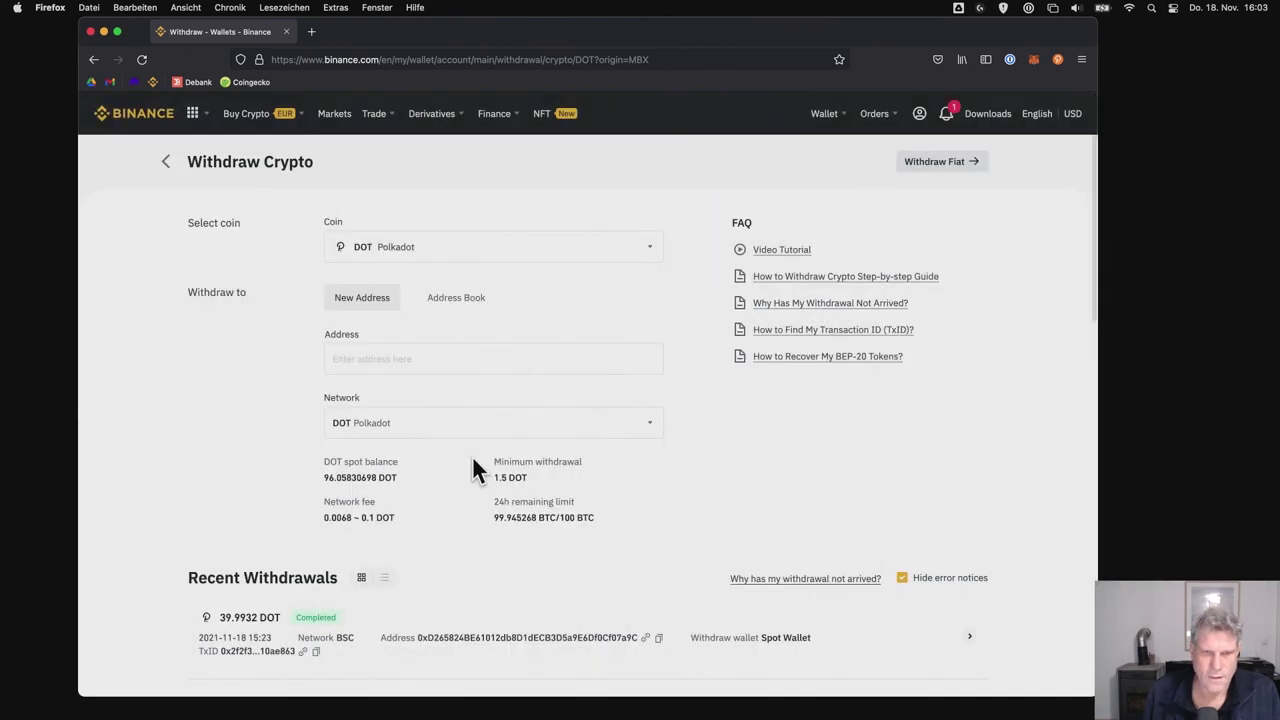
In the Polkadot extension, check the Main Account's chain setting and keep Polkadot Relay Chain selected
left_click(1058, 61)
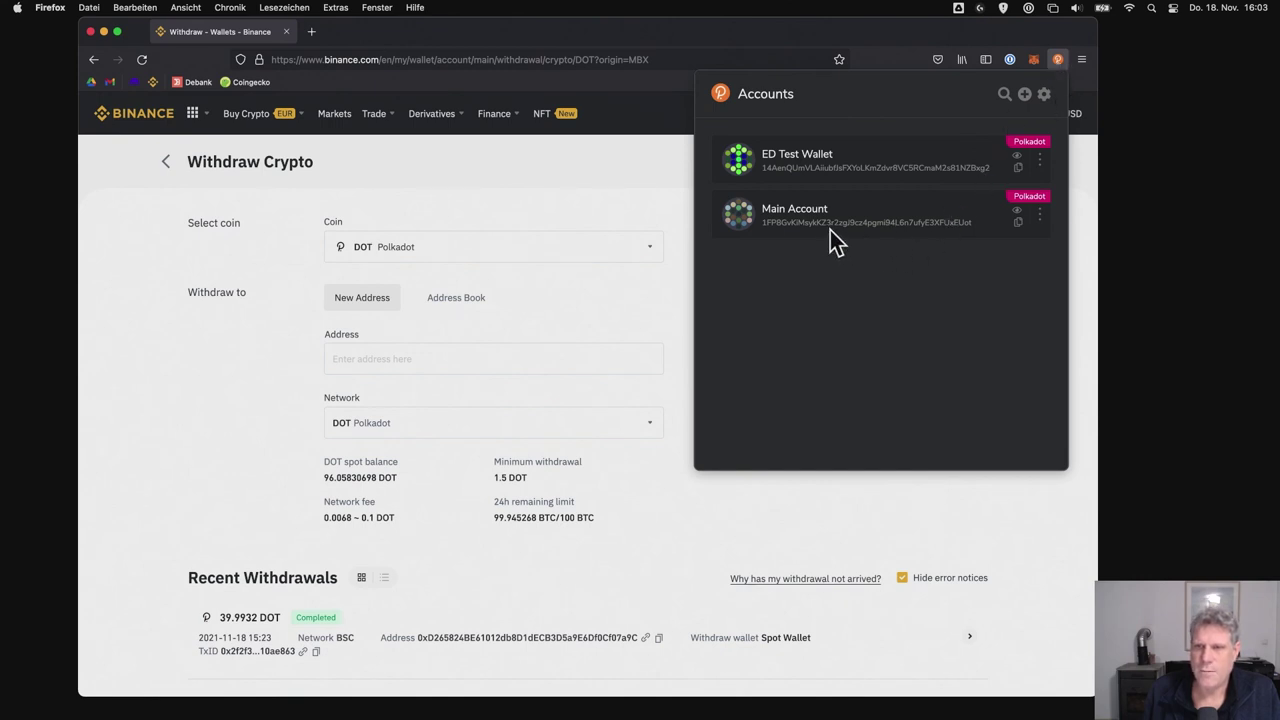
left_click(1040, 214)
left_click(1040, 219)
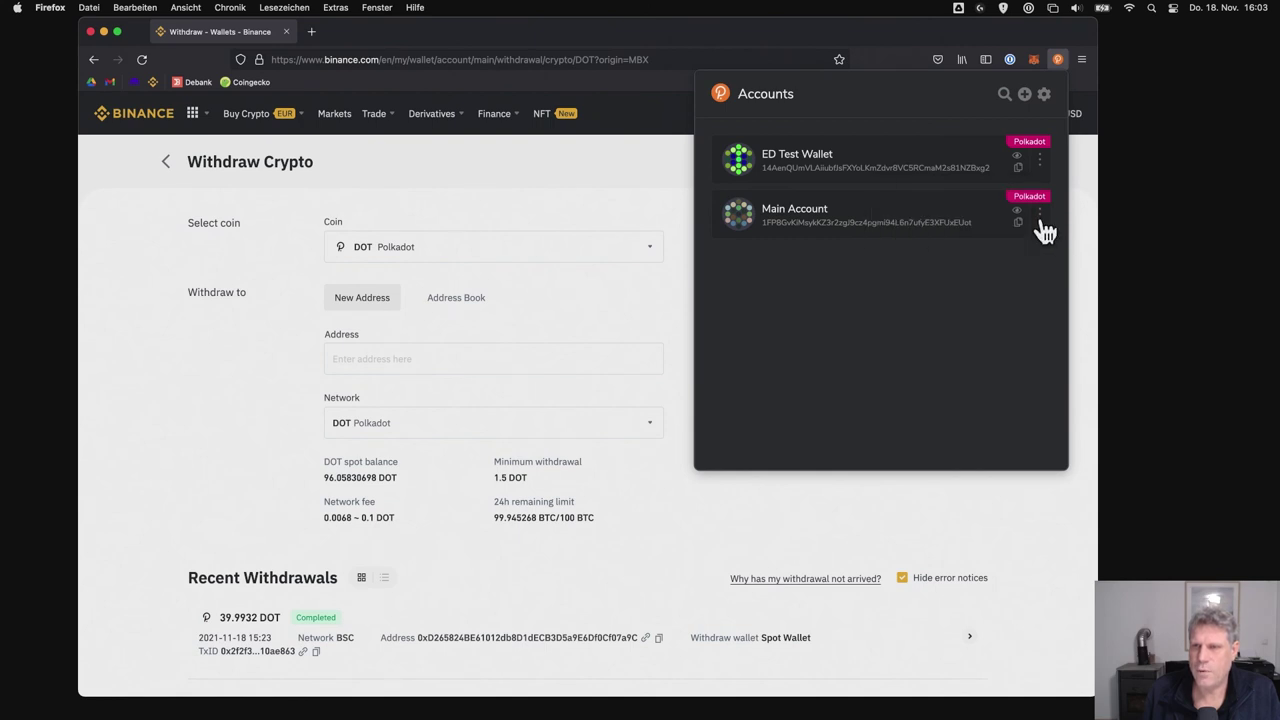
left_click(1040, 217)
left_click(1012, 322)
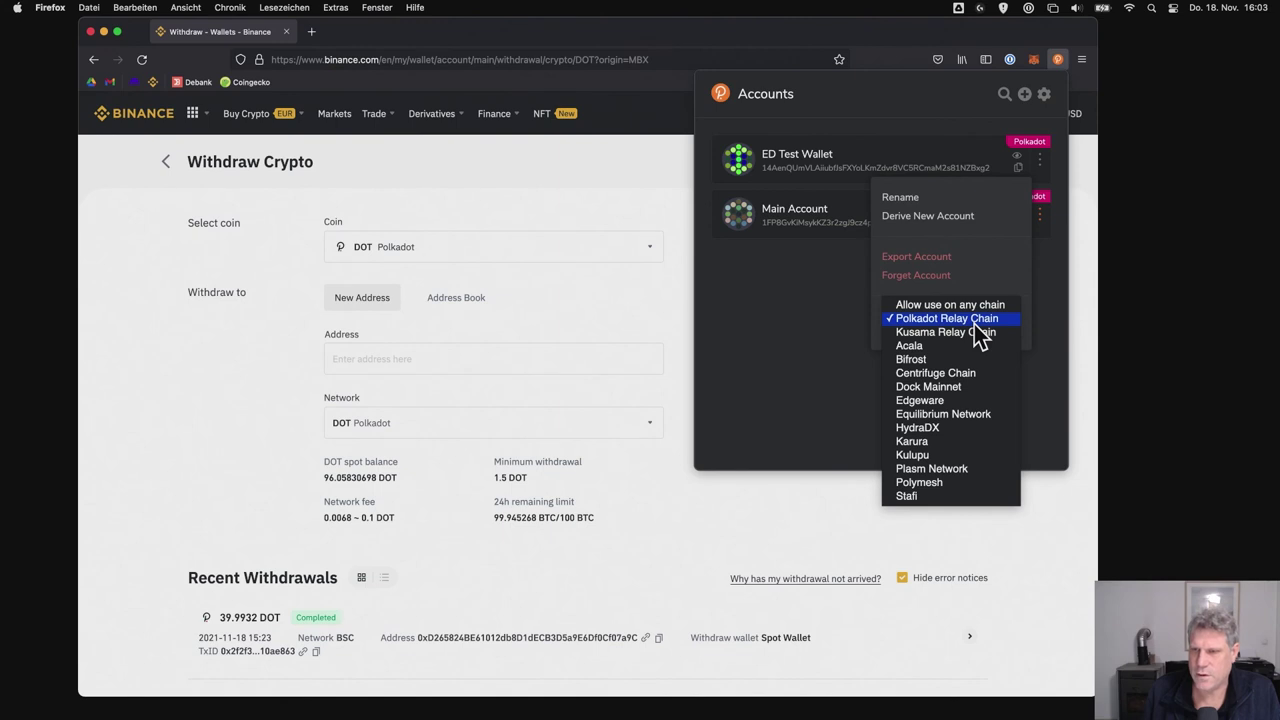
left_click(976, 321)
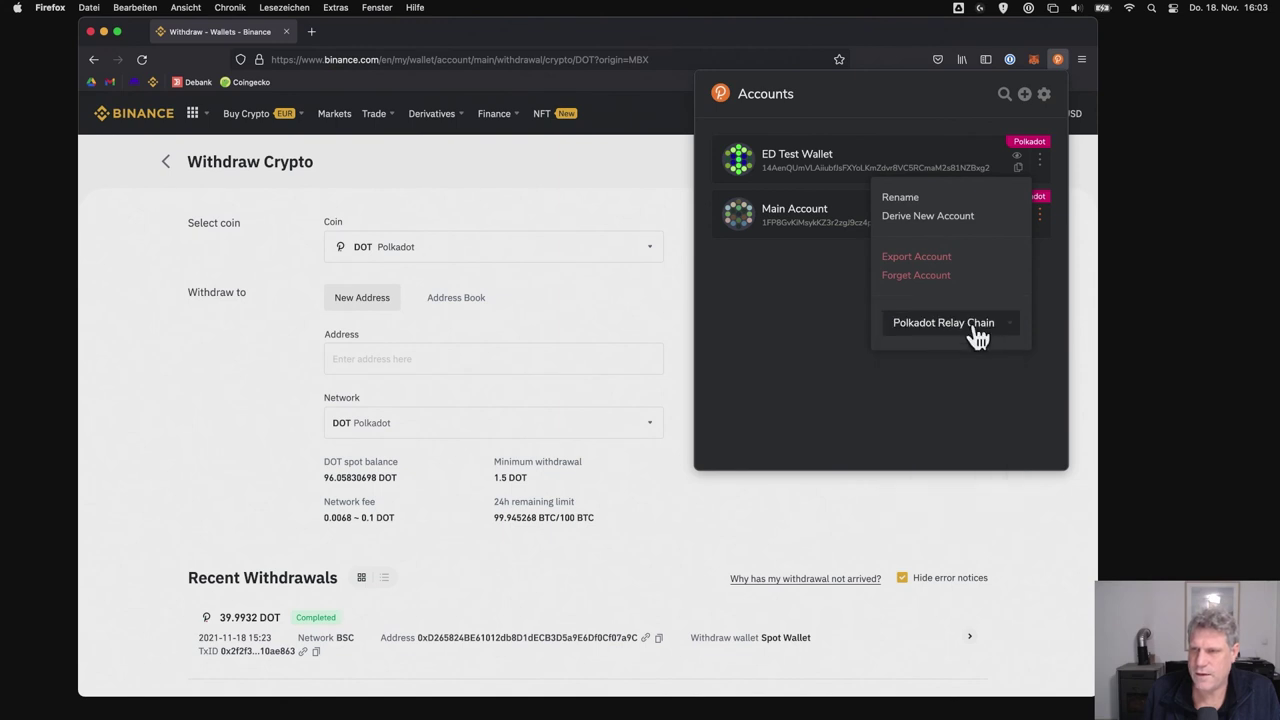
left_click(1047, 334)
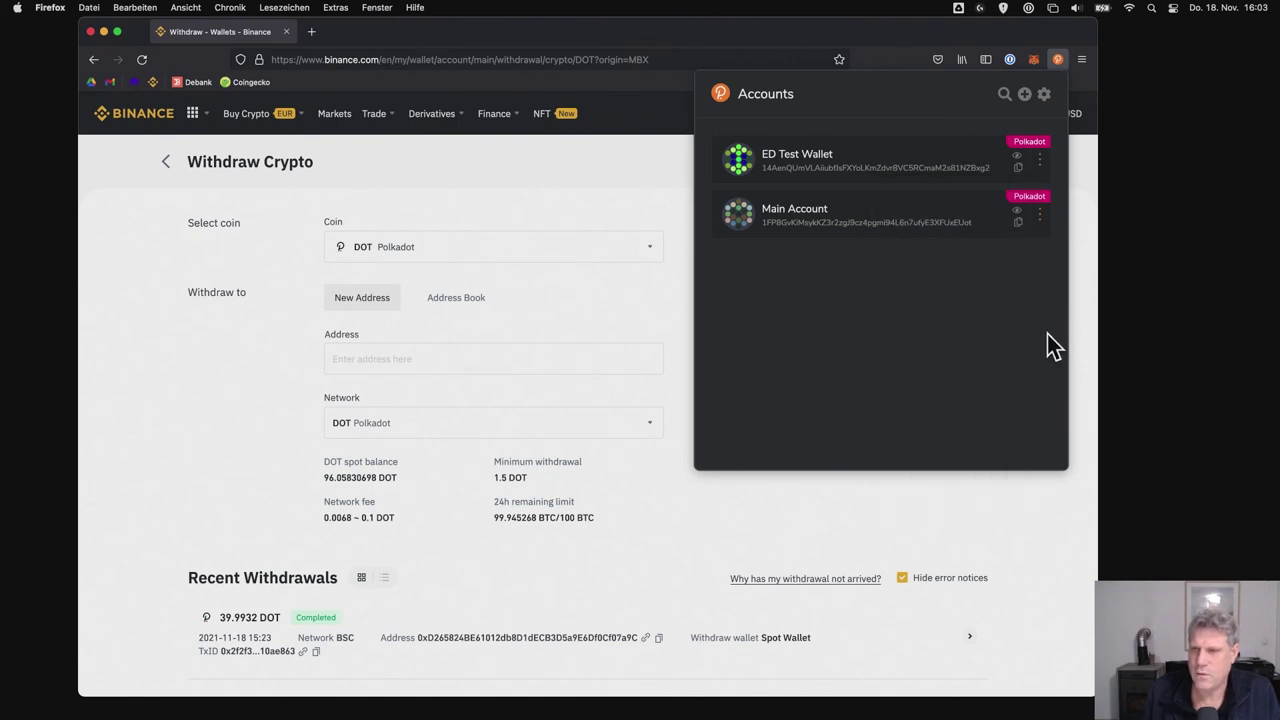
Copy the Main Account's address from the Polkadot extension and paste it as the withdrawal address
double_click(892, 222)
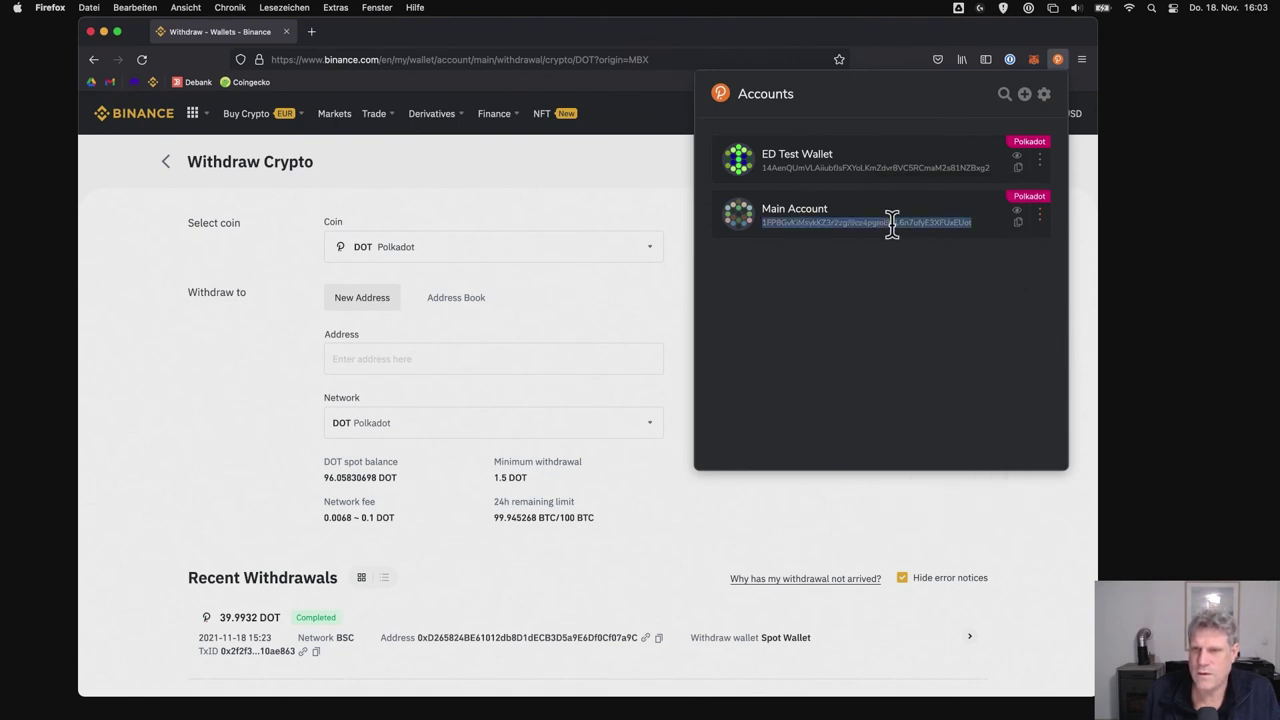
left_click(1018, 222)
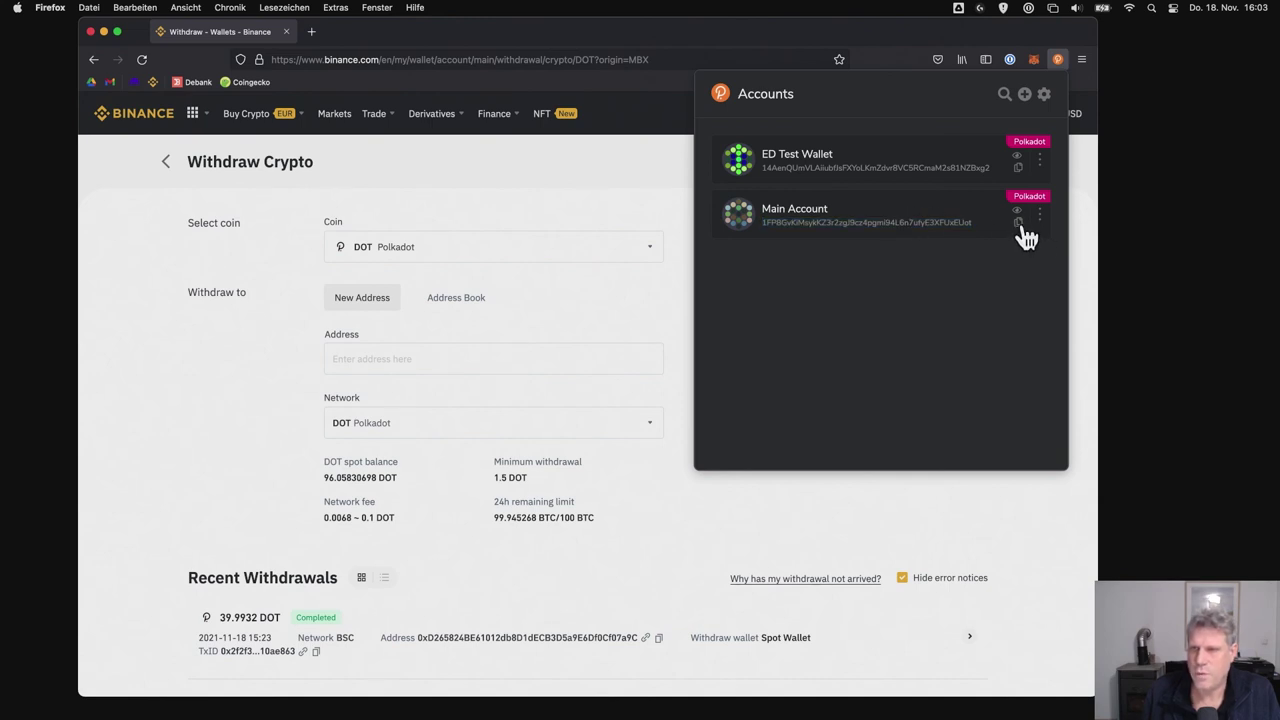
left_click(563, 357)
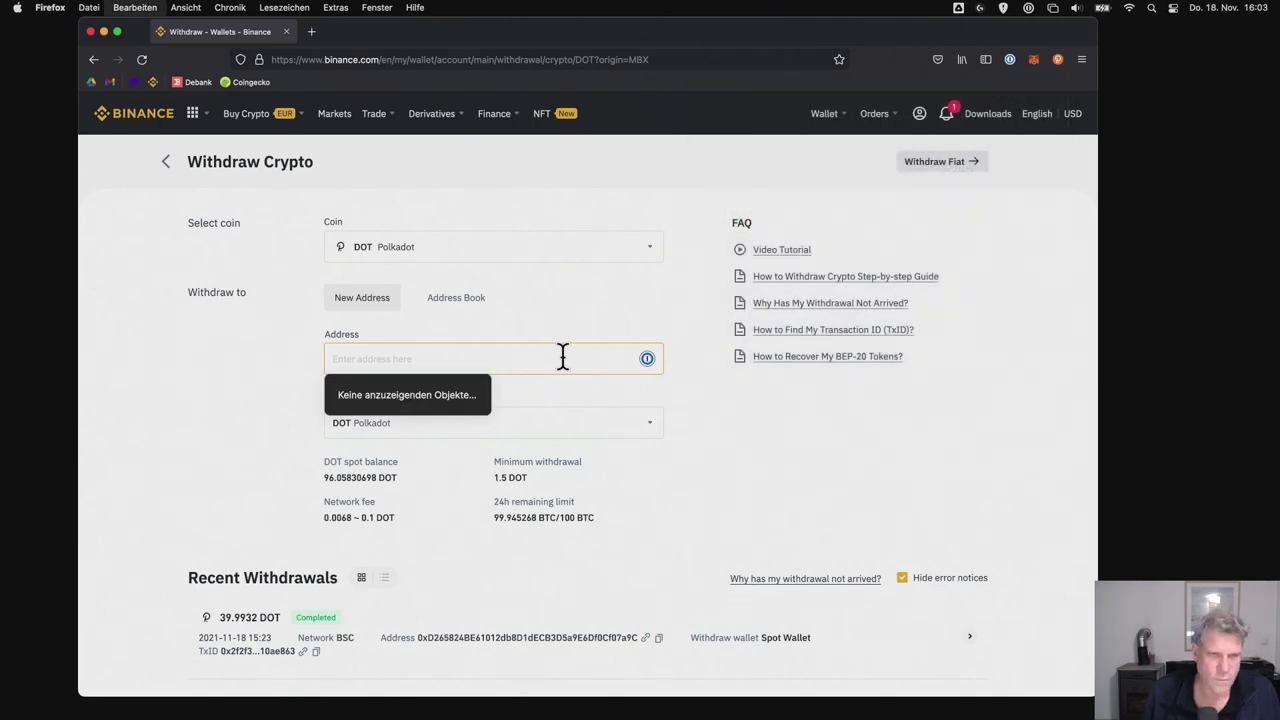
key("super+v")
left_click(818, 435)
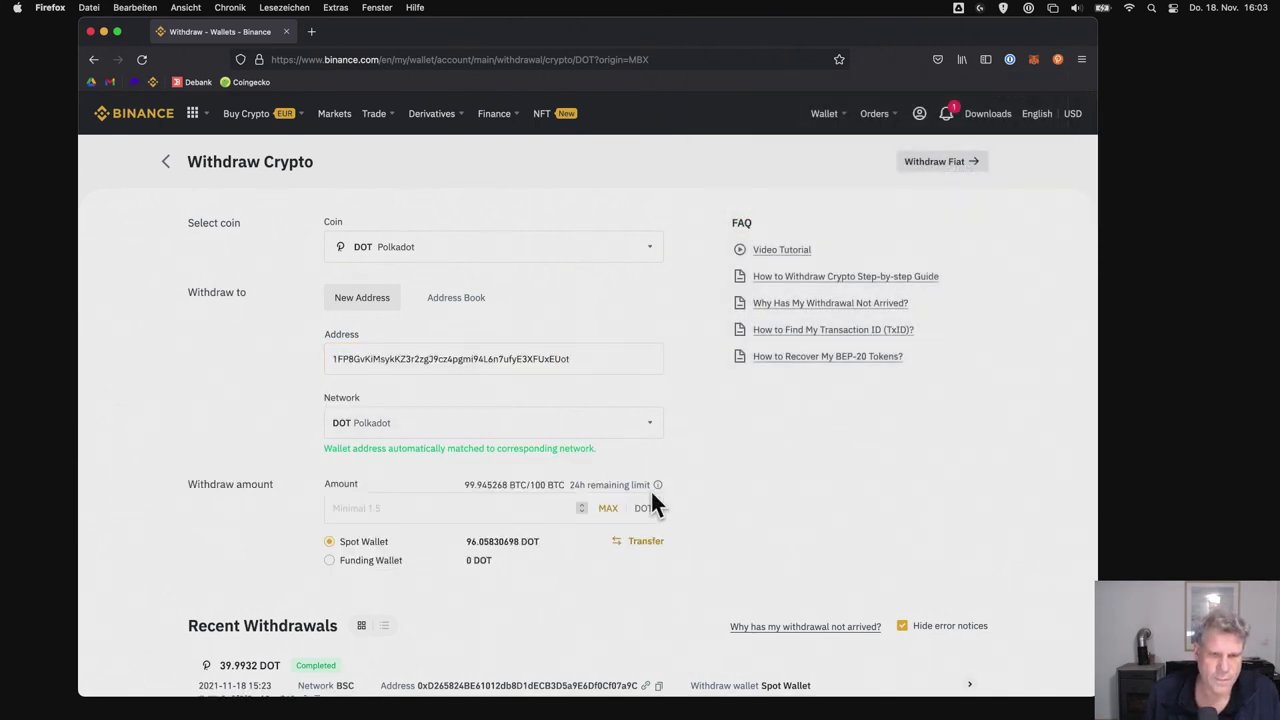
Set the withdrawal amount to 40 DOT from the spot wallet and submit the withdrawal
left_click(455, 508)
type("40")
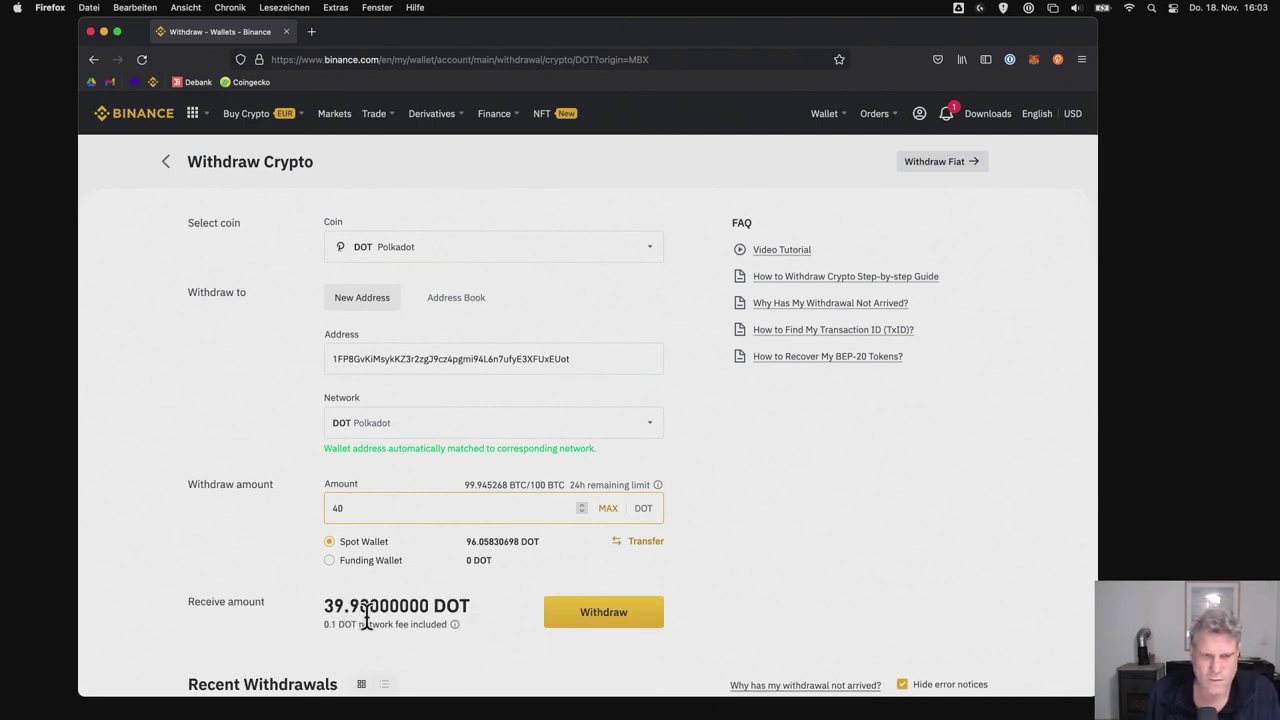
scroll(366, 618, "down", 1)
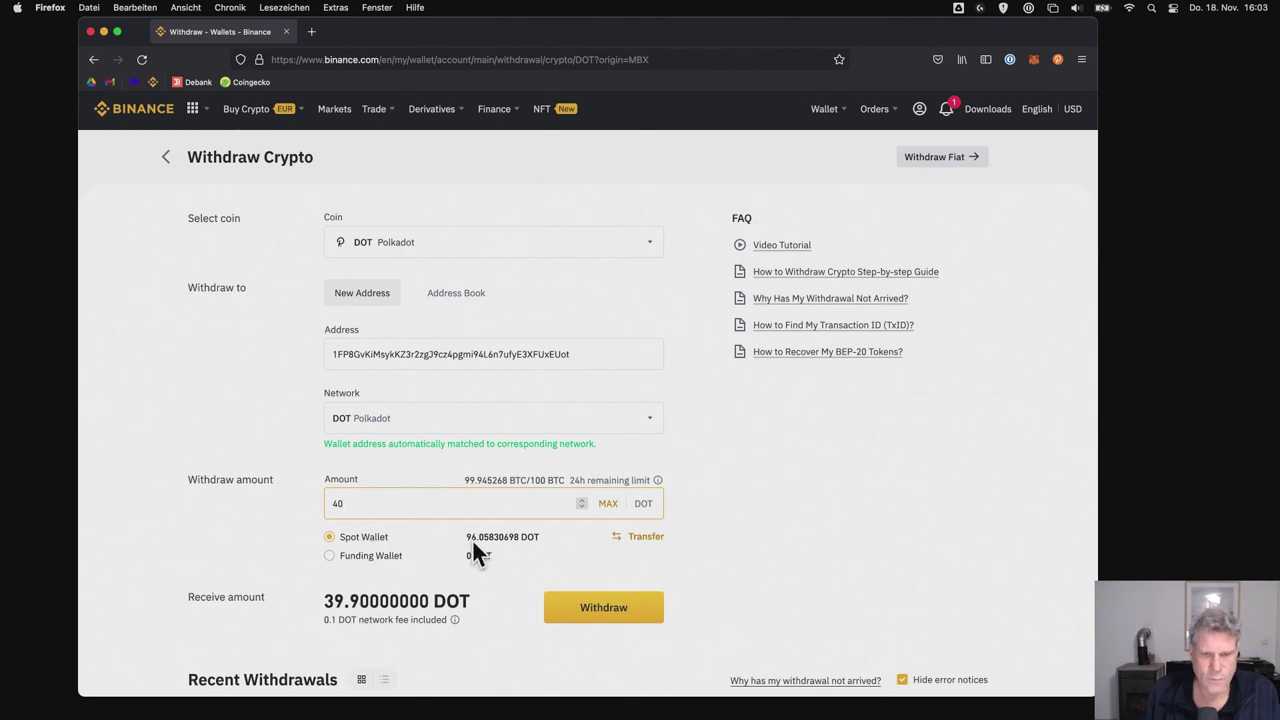
left_click(605, 610)
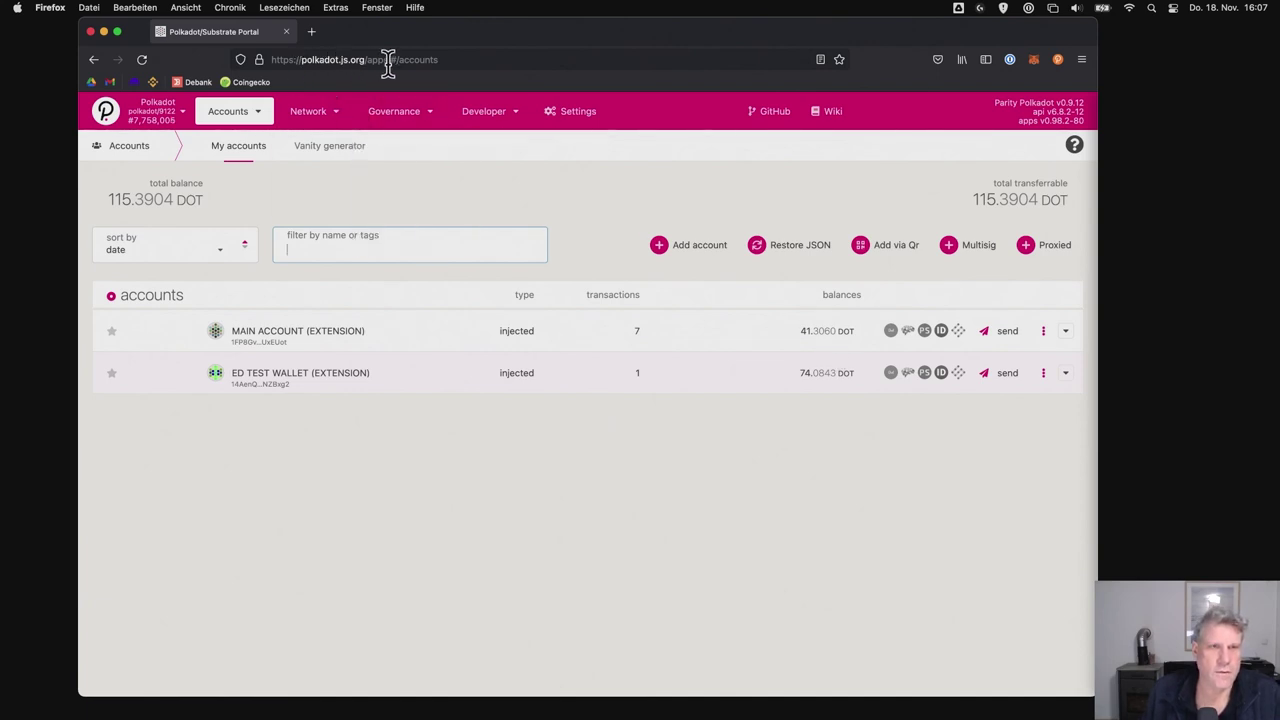
In the Polkadot/Substrate Portal, open the parachain crowdloans and look through the ongoing funds
mouse_move(246, 112)
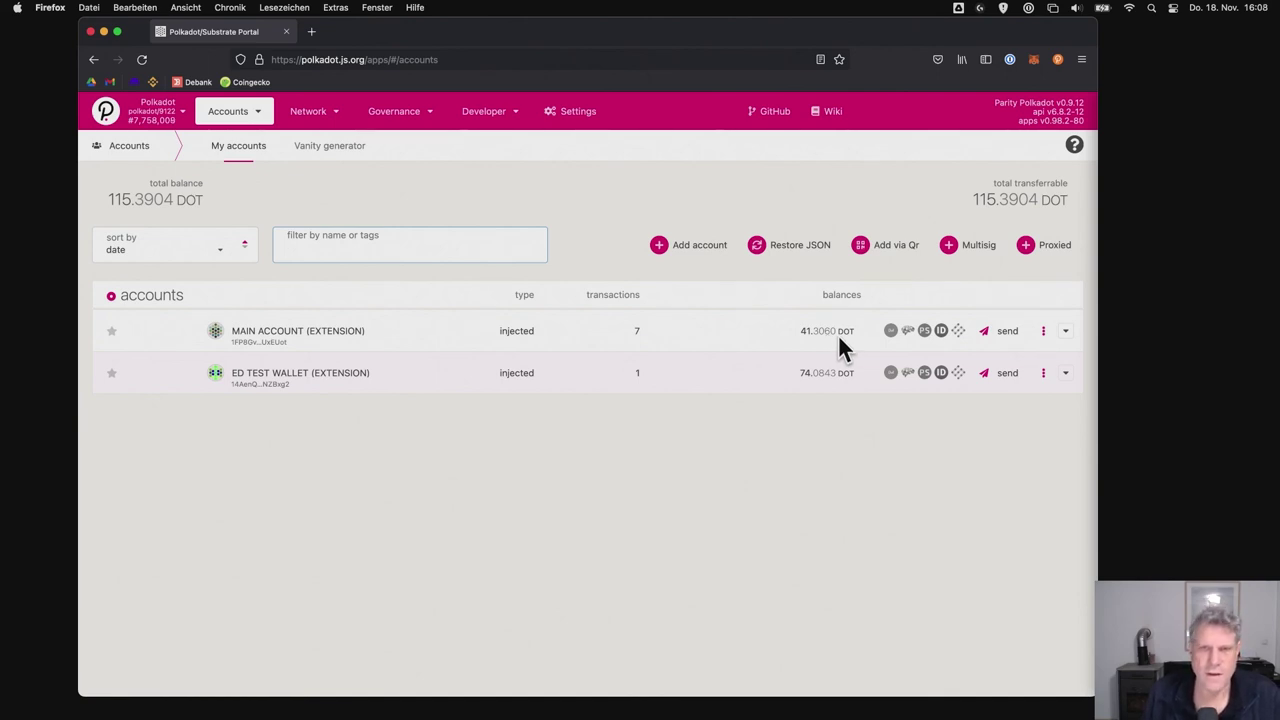
mouse_move(323, 120)
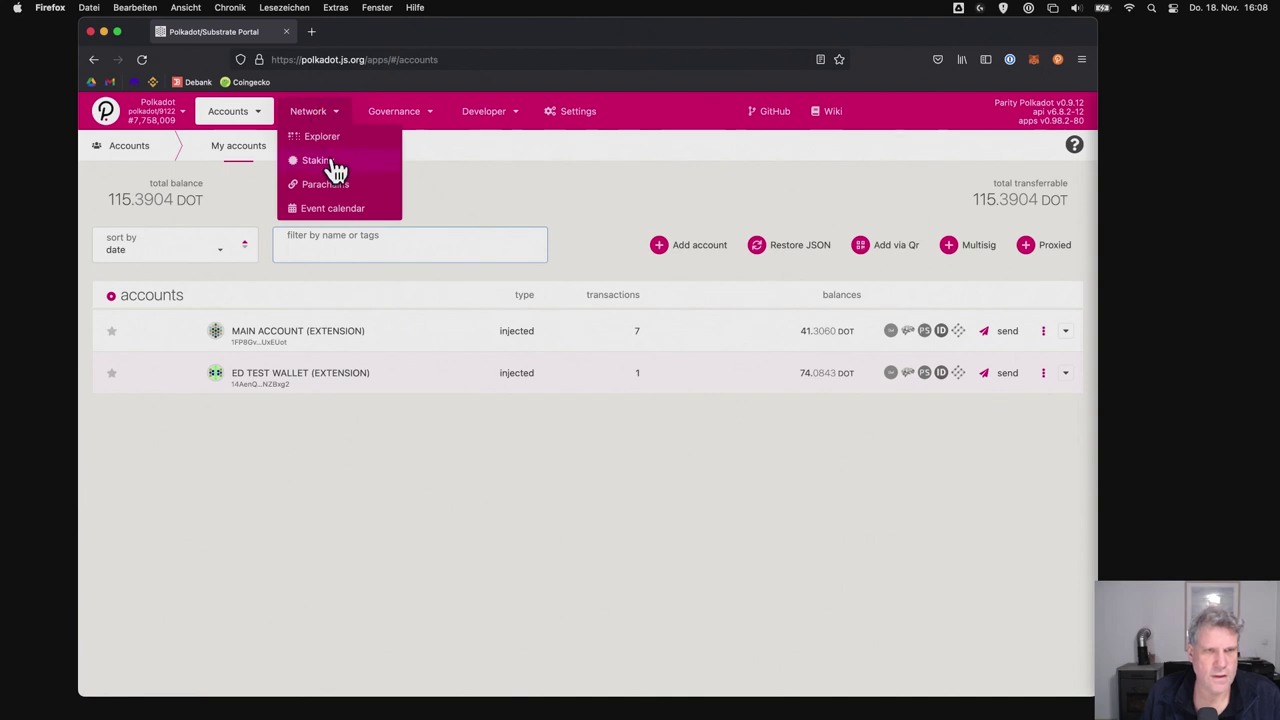
left_click(329, 193)
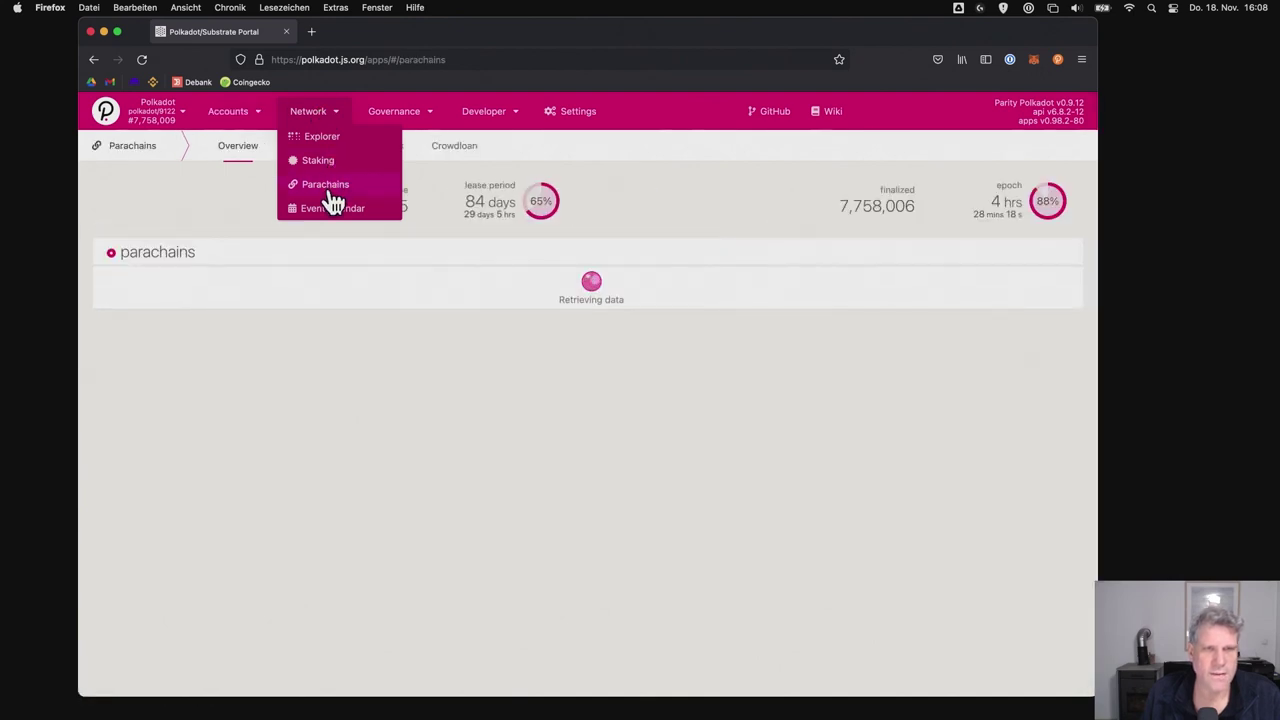
left_click(452, 146)
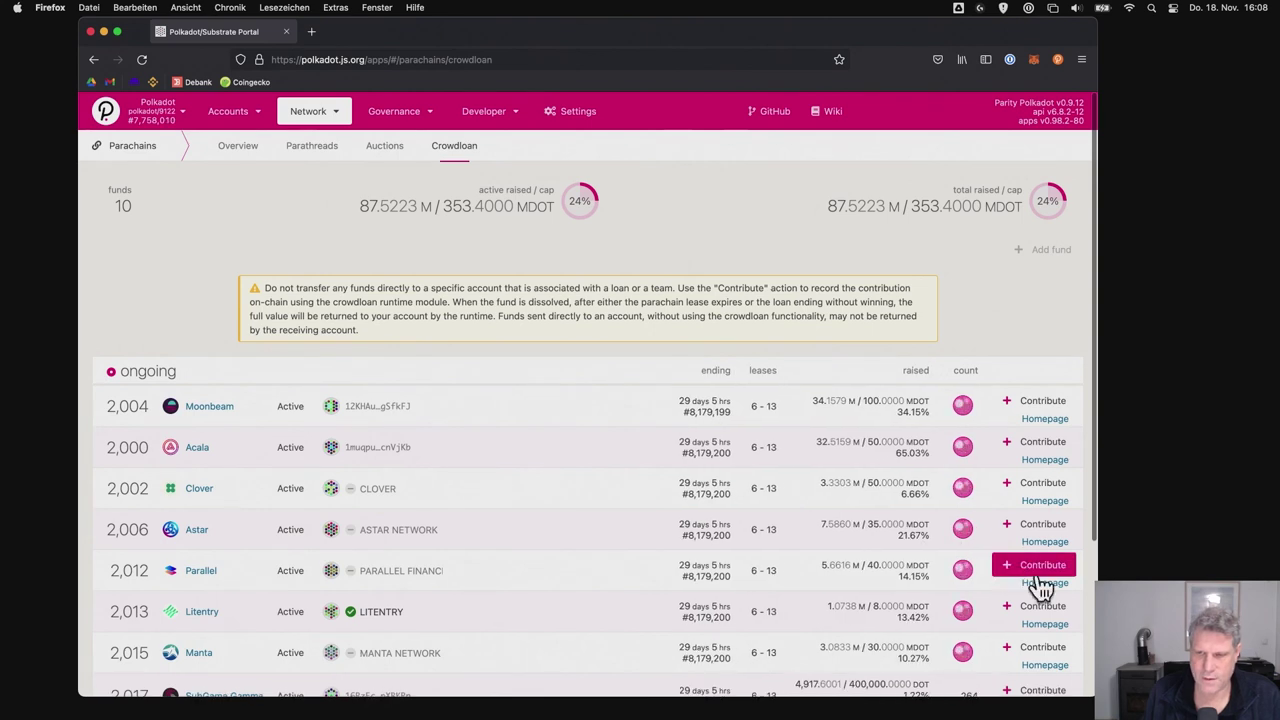
scroll(1045, 615, "down", 1)
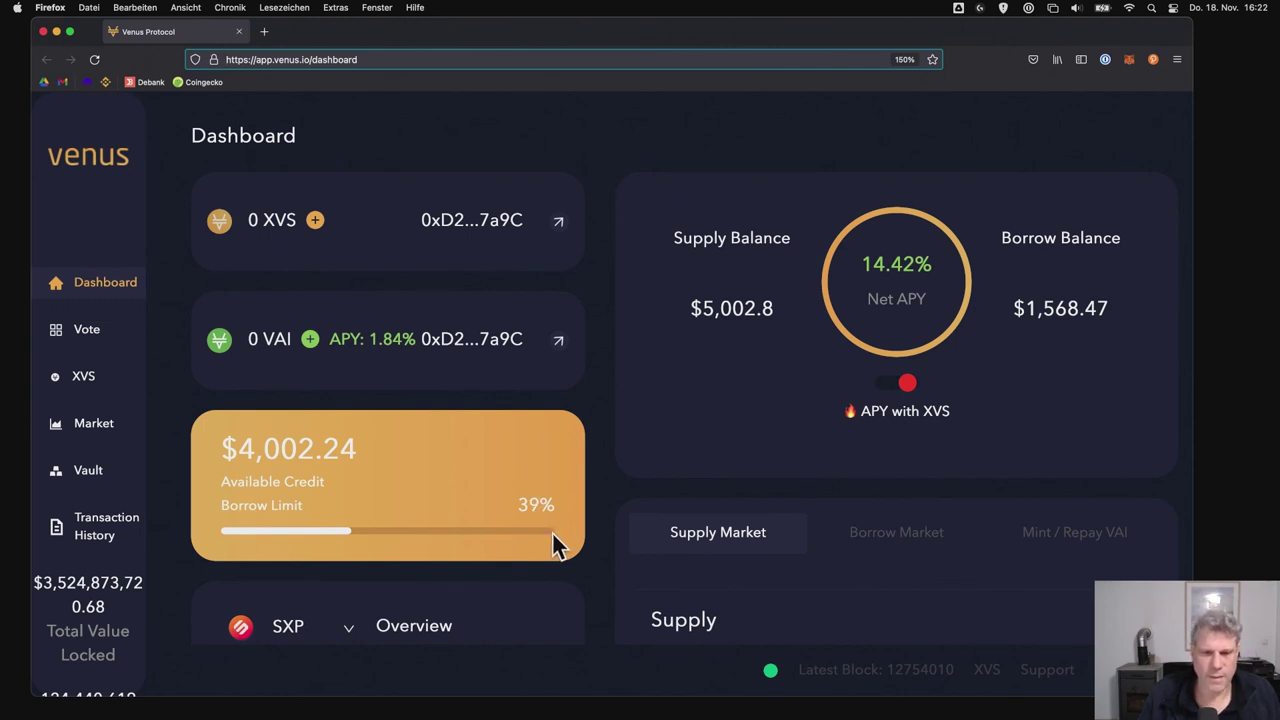
On the Venus dashboard, examine the assets listed in the Supply Market
scroll(714, 526, "down", 2)
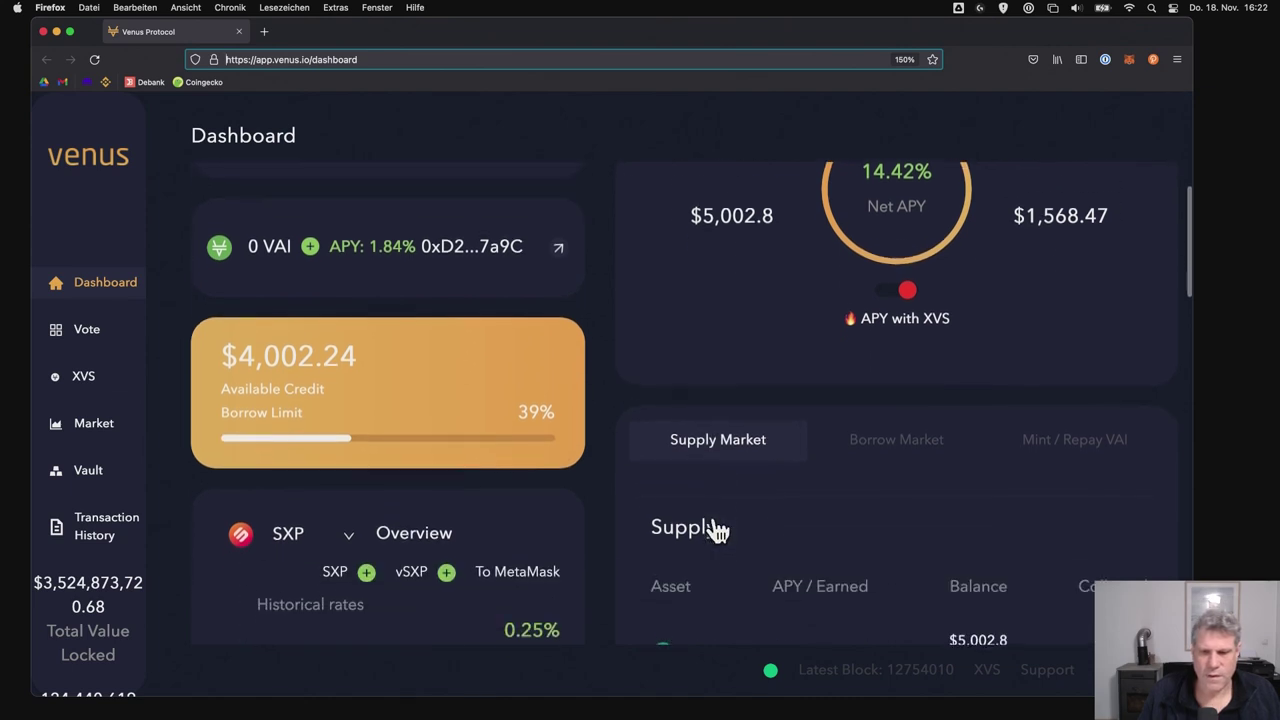
scroll(714, 520, "down", 10)
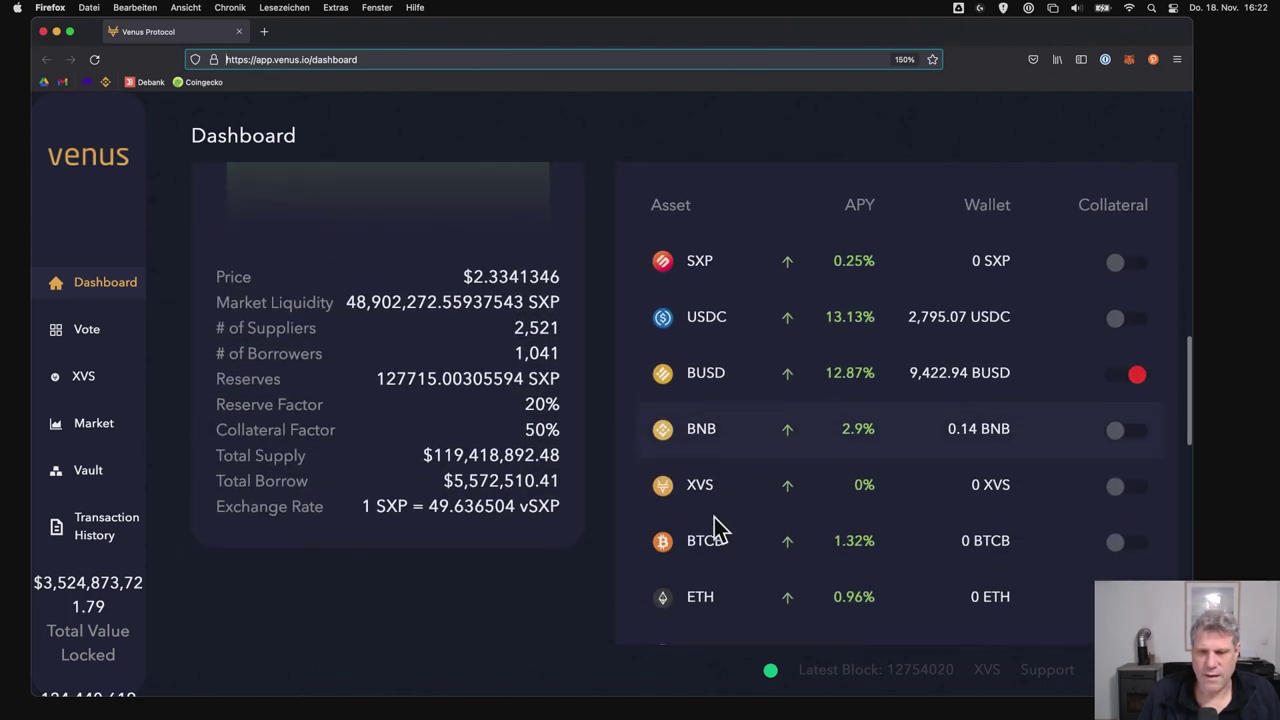